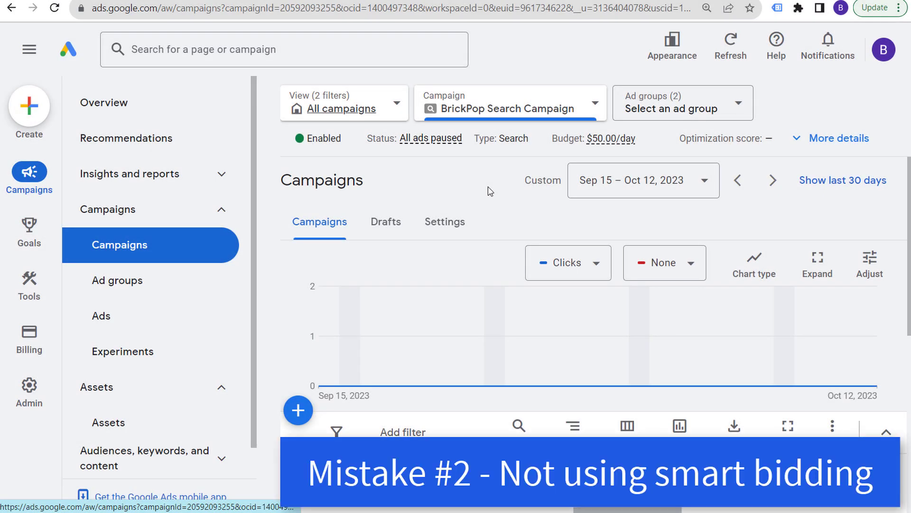
Step: Open the settings of the BrickPop Search Campaign and check its conversion goal options without changing them
{"action": "scroll", "coordinate": [502, 204], "scroll_direction": "down", "scroll_amount": 4}
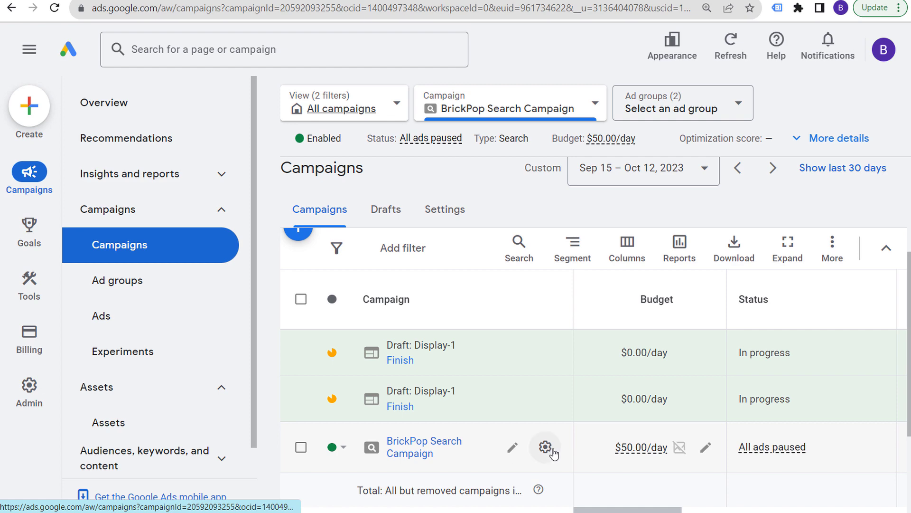
{"action": "left_click", "coordinate": [550, 449]}
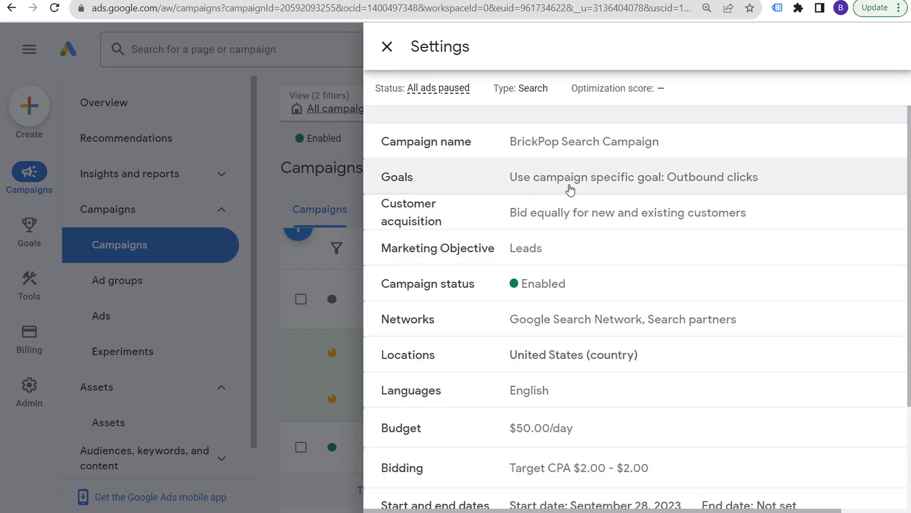
{"action": "left_click", "coordinate": [569, 189]}
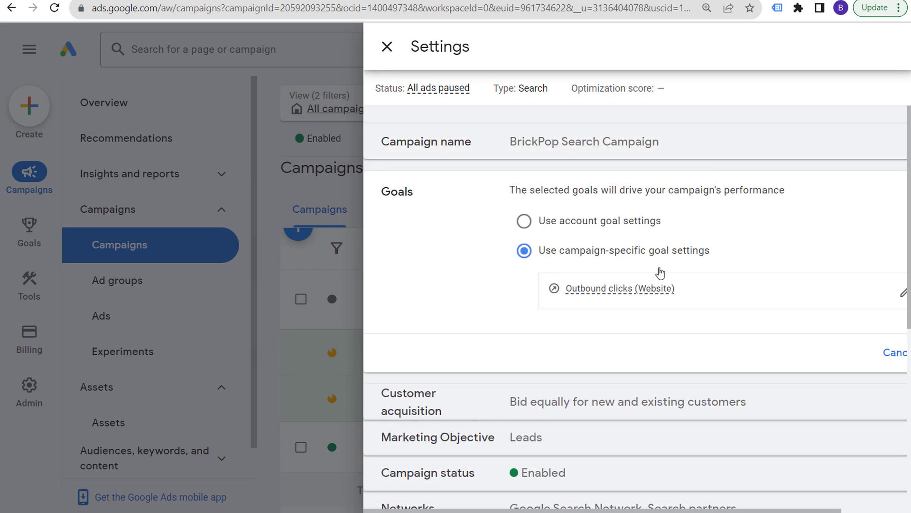
{"action": "left_click", "coordinate": [894, 353]}
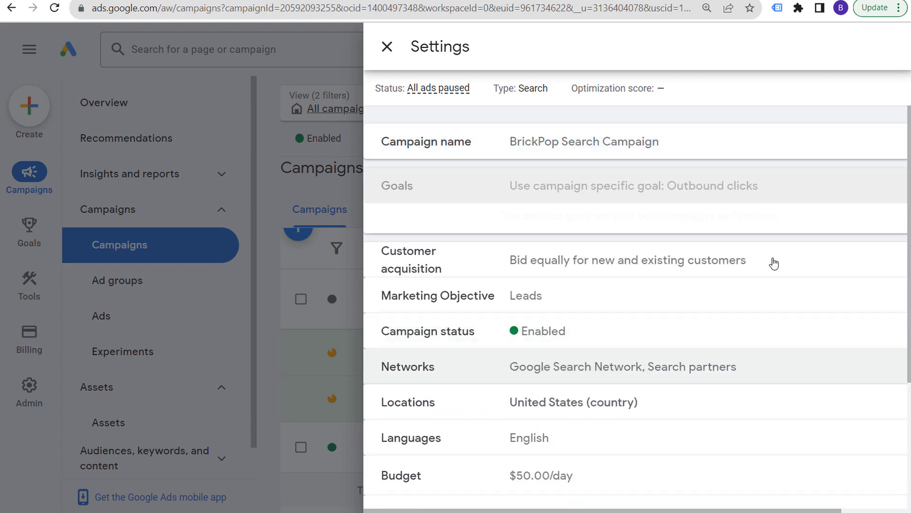
{"action": "scroll", "coordinate": [741, 271], "scroll_direction": "down", "scroll_amount": 3}
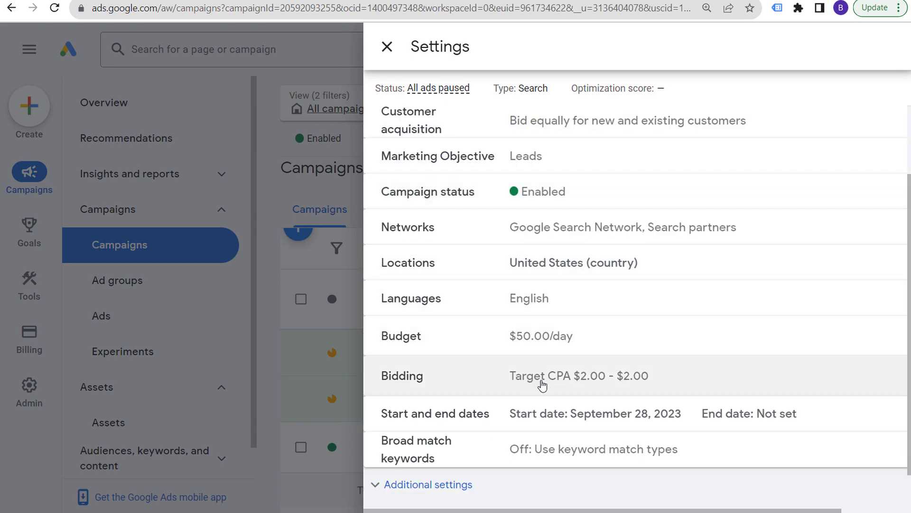
Step: Review the bid strategy choices available in the campaign's bidding settings without selecting another strategy
{"action": "left_click", "coordinate": [543, 375]}
{"action": "scroll", "coordinate": [687, 403], "scroll_direction": "down", "scroll_amount": 4}
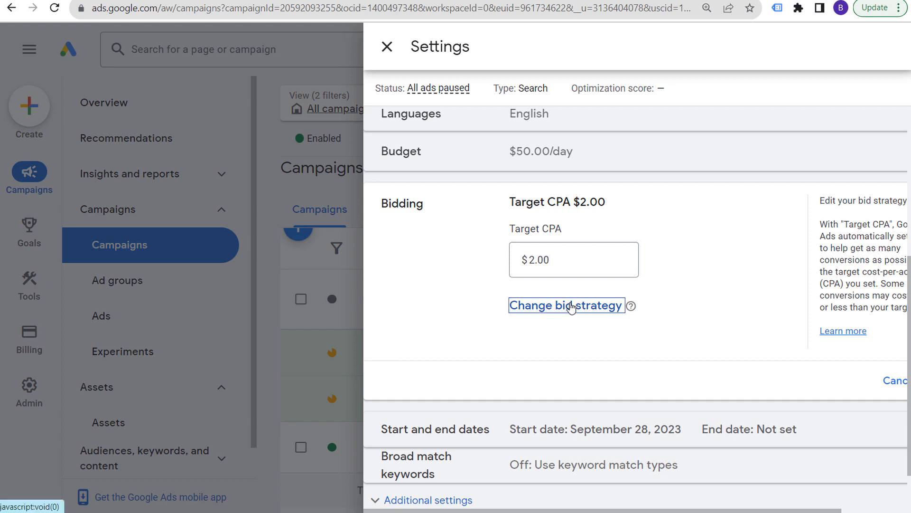
{"action": "left_click", "coordinate": [571, 306]}
{"action": "scroll", "coordinate": [688, 442], "scroll_direction": "down", "scroll_amount": 2}
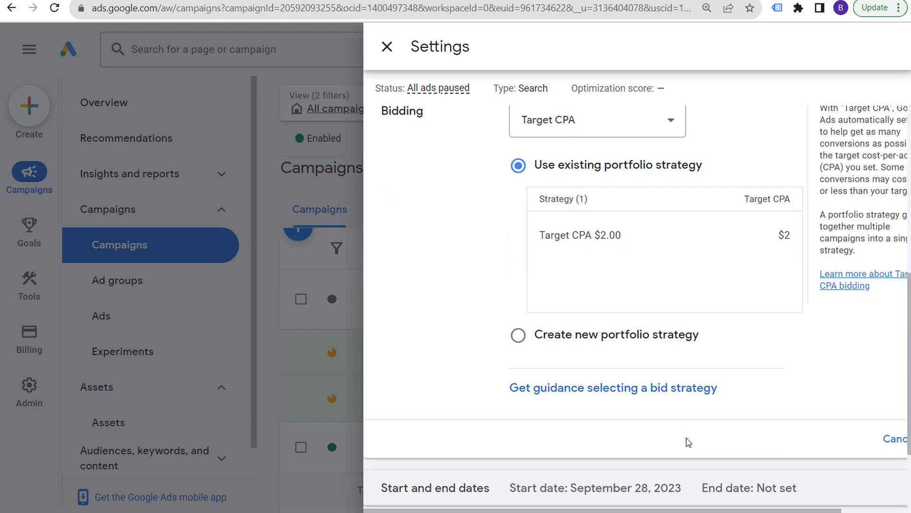
{"action": "scroll", "coordinate": [686, 428], "scroll_direction": "up", "scroll_amount": 2}
{"action": "left_click", "coordinate": [672, 216]}
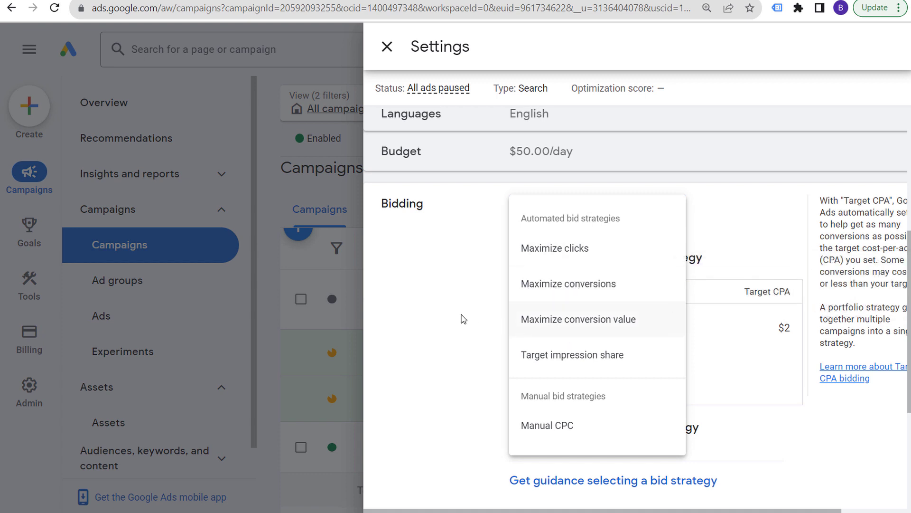
{"action": "left_click", "coordinate": [463, 319]}
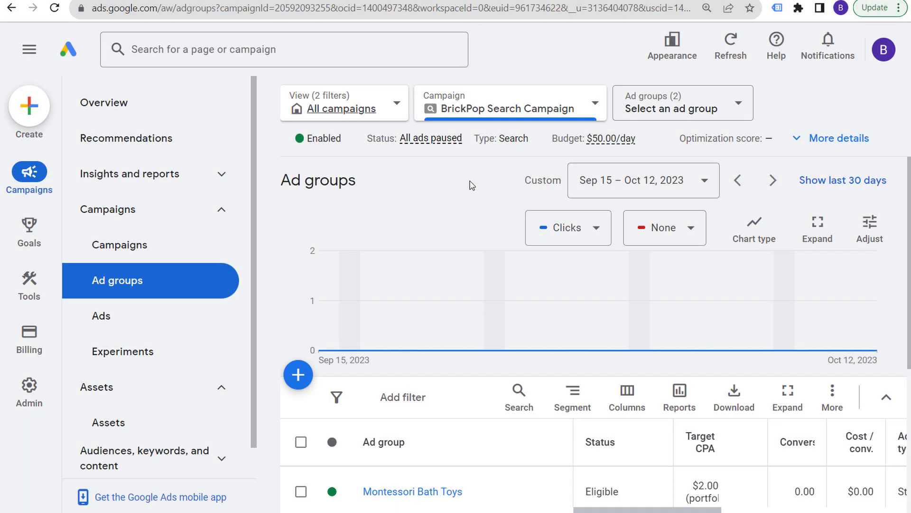
Step: Look through the search keywords of the Montessori Busy Boards ad group and go to its ads
{"action": "scroll", "coordinate": [471, 184], "scroll_direction": "down", "scroll_amount": 2}
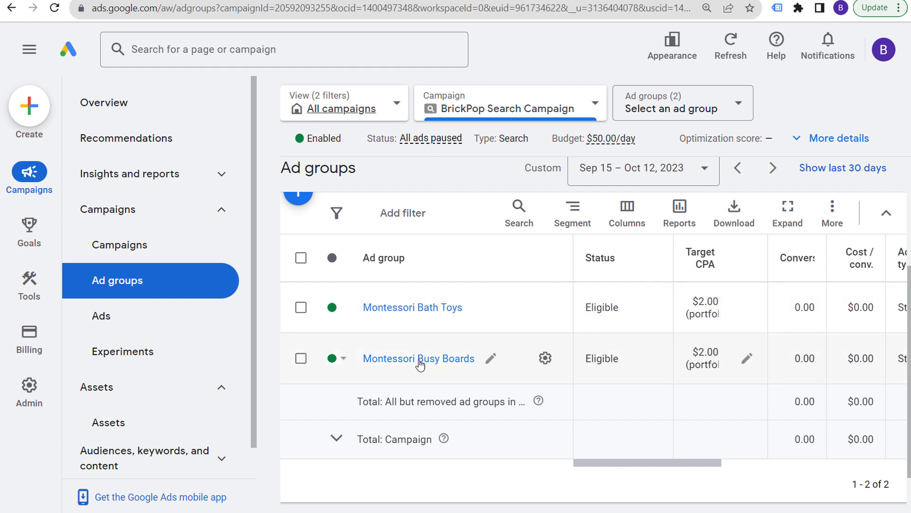
{"action": "left_click", "coordinate": [422, 360]}
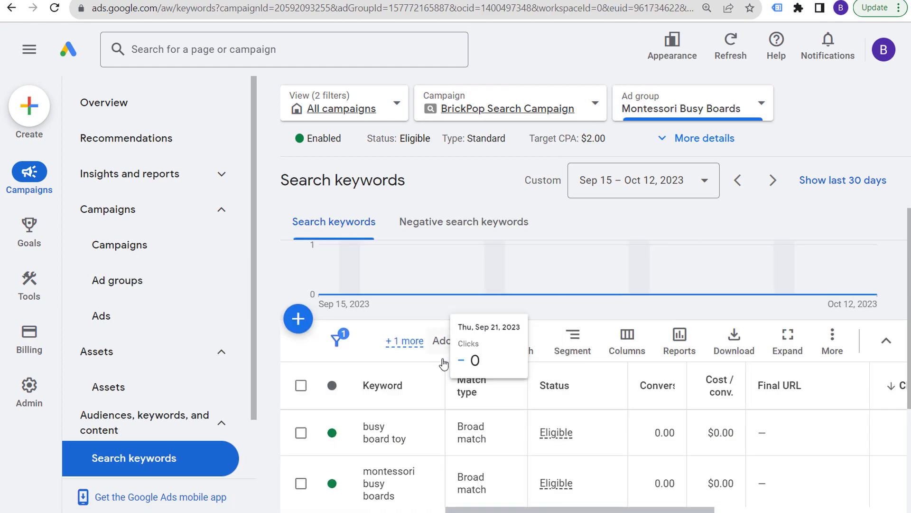
{"action": "scroll", "coordinate": [421, 271], "scroll_direction": "down", "scroll_amount": 4}
{"action": "left_click", "coordinate": [119, 317]}
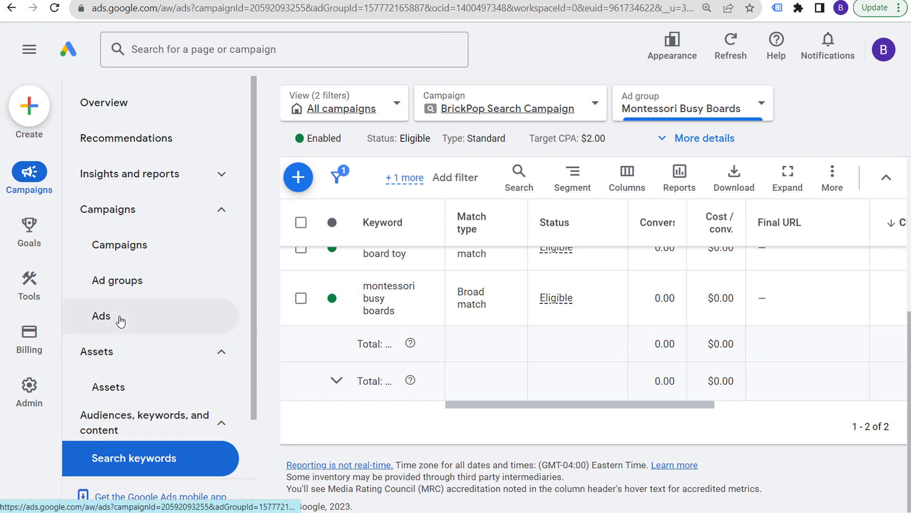
{"action": "scroll", "coordinate": [472, 398], "scroll_direction": "down", "scroll_amount": 4}
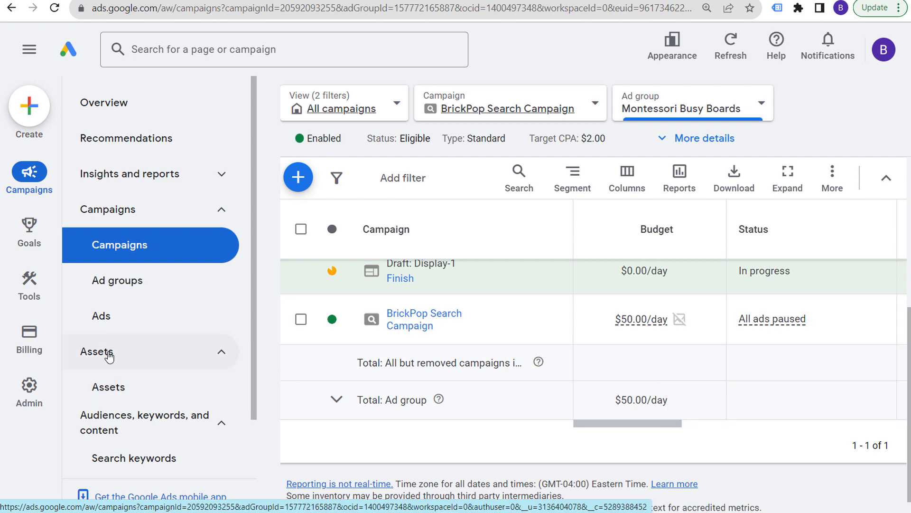
Step: Go to the account's portfolio bid strategies among the budget and bidding tools
{"action": "mouse_move", "coordinate": [29, 285]}
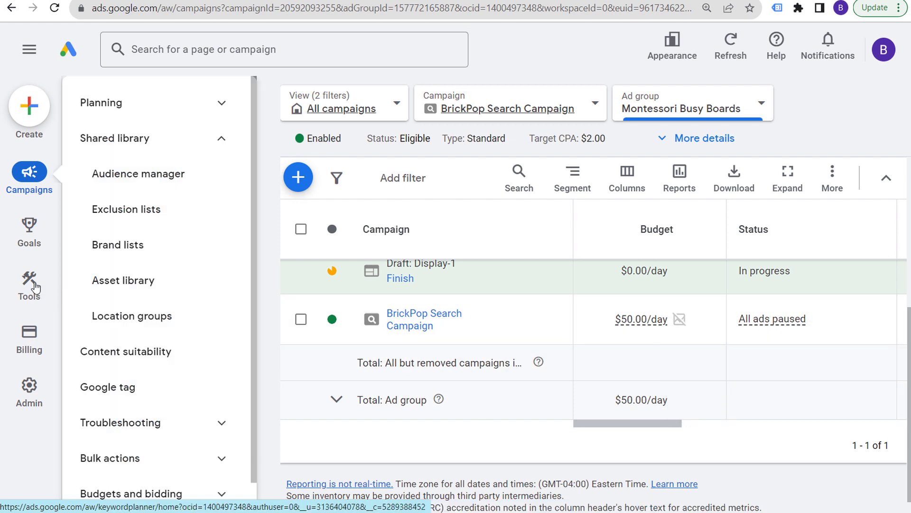
{"action": "left_click", "coordinate": [176, 486]}
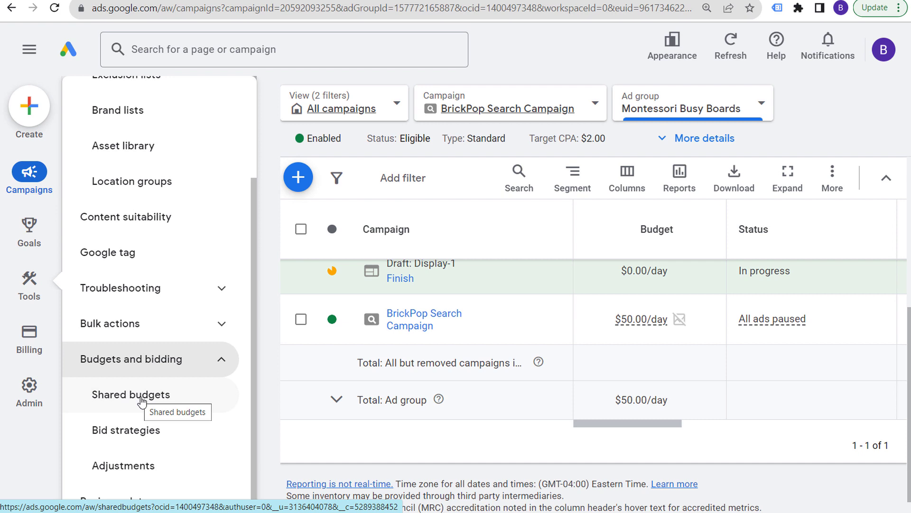
{"action": "left_click", "coordinate": [153, 436]}
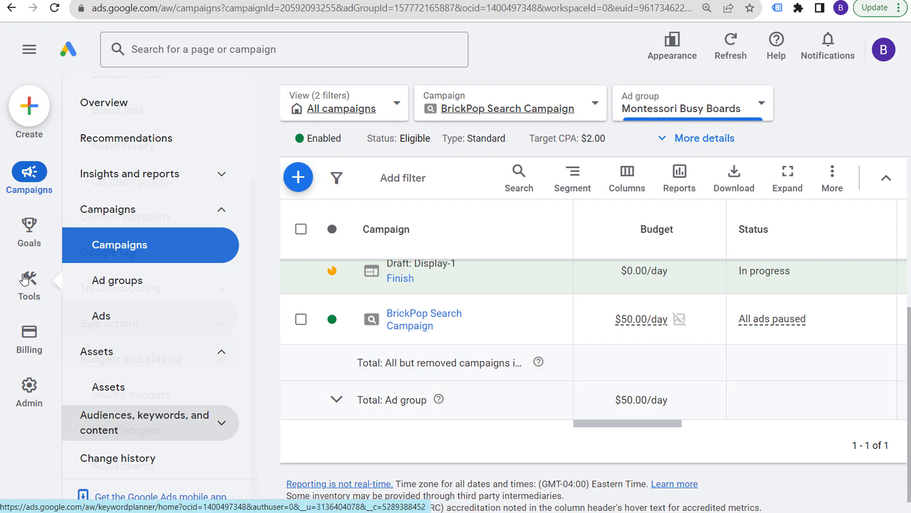
{"action": "mouse_move", "coordinate": [29, 284]}
{"action": "left_click", "coordinate": [164, 436]}
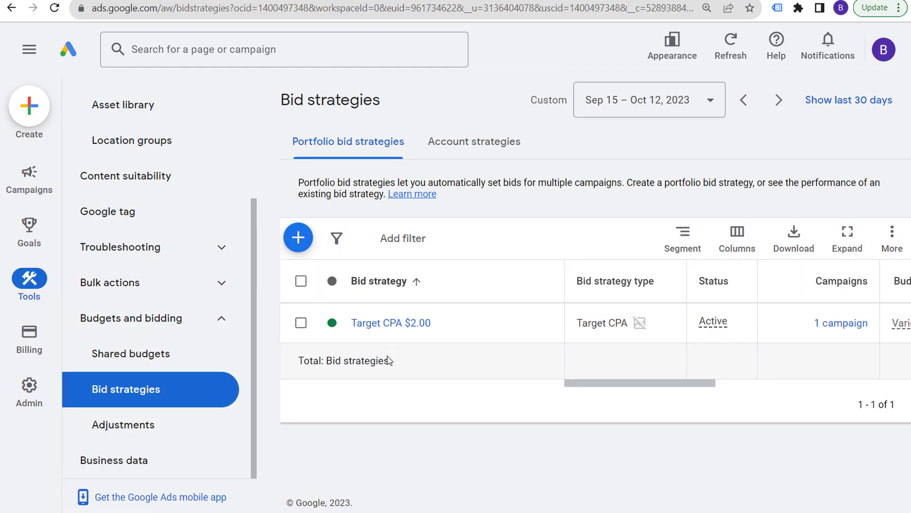
Step: Start a new Target ROAS portfolio bid strategy with a target of 350%
{"action": "left_click", "coordinate": [306, 239]}
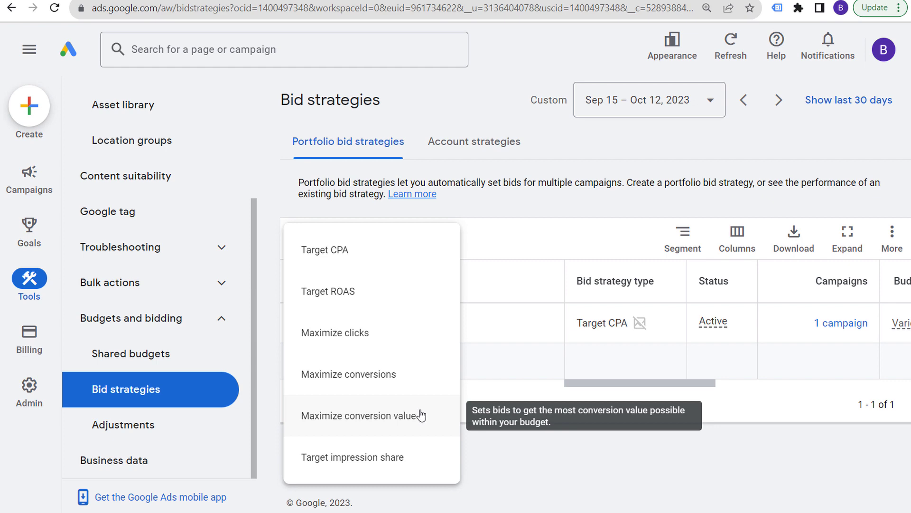
{"action": "left_click", "coordinate": [417, 291]}
{"action": "scroll", "coordinate": [541, 330], "scroll_direction": "down", "scroll_amount": 2}
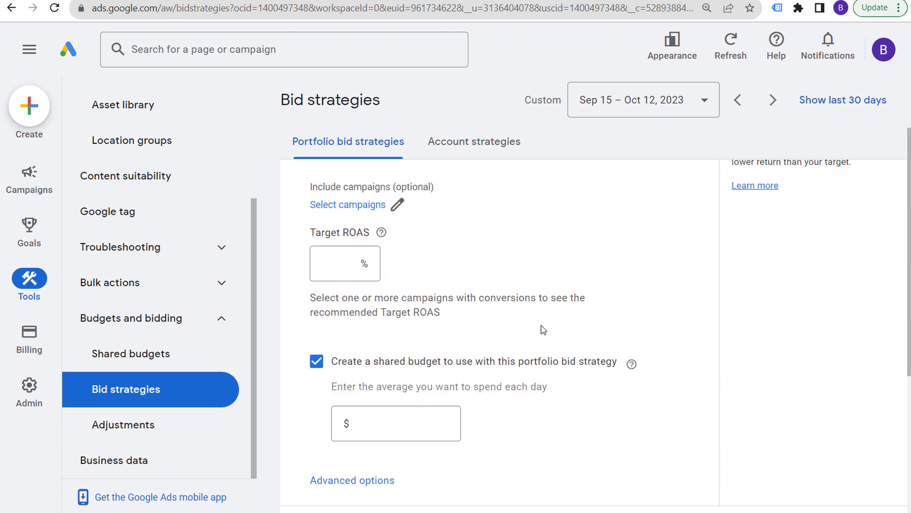
{"action": "left_click", "coordinate": [341, 257]}
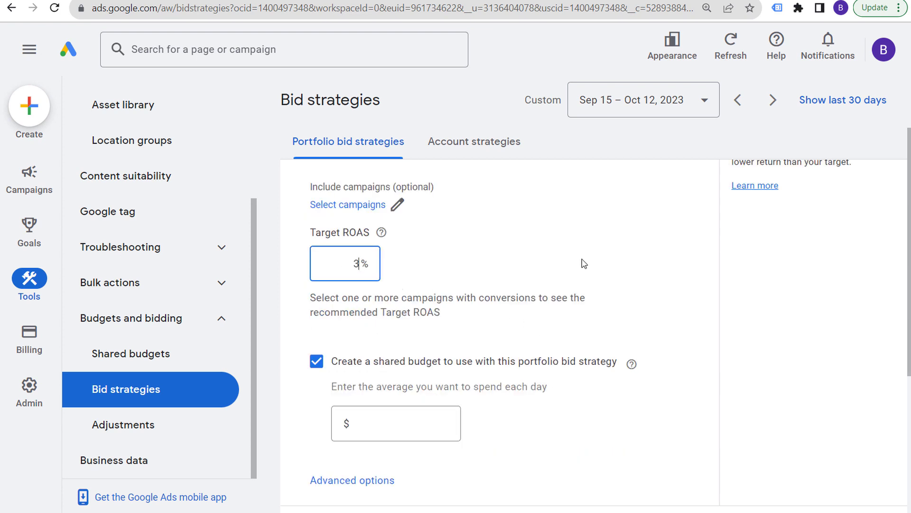
{"action": "type", "text": "350"}
{"action": "scroll", "coordinate": [589, 361], "scroll_direction": "down", "scroll_amount": 2}
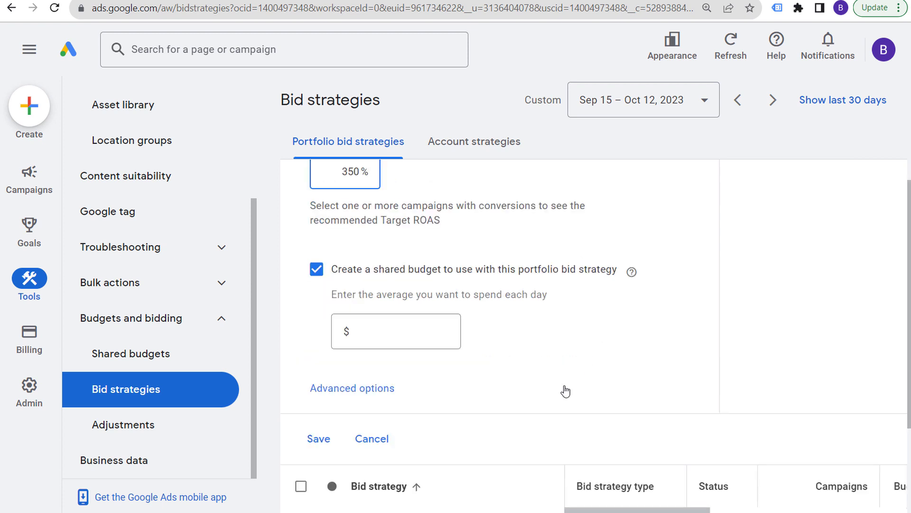
Step: Set the maximum bid limit of the new Target ROAS strategy to $2.00 in its advanced options
{"action": "left_click", "coordinate": [364, 392]}
{"action": "scroll", "coordinate": [678, 349], "scroll_direction": "down", "scroll_amount": 2}
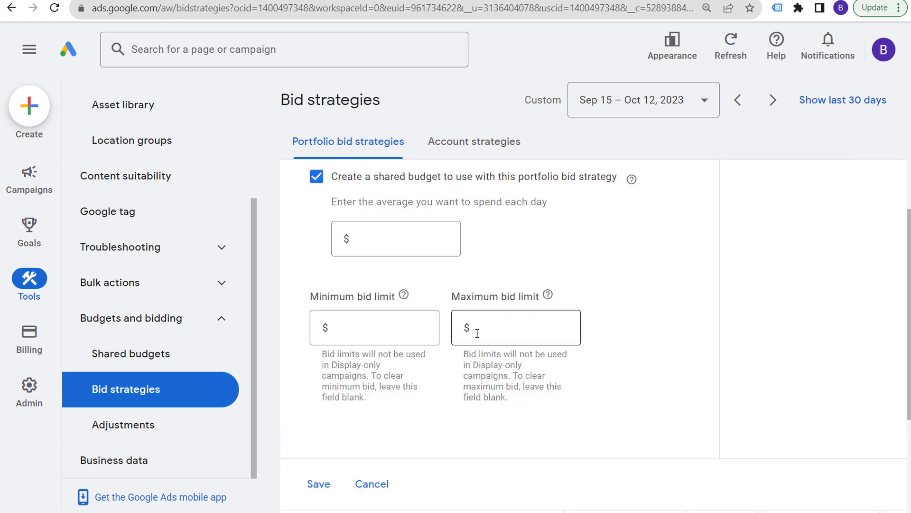
{"action": "left_click", "coordinate": [523, 333]}
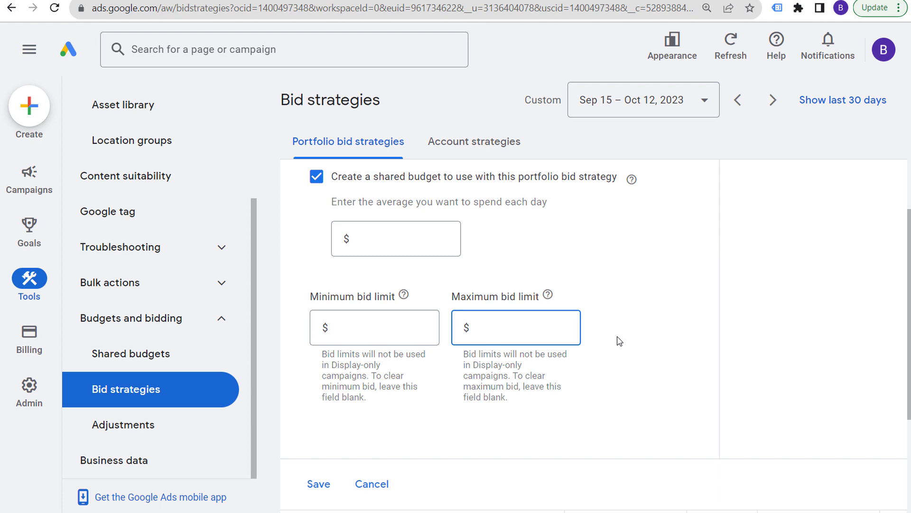
{"action": "type", "text": "2.00"}
{"action": "scroll", "coordinate": [657, 395], "scroll_direction": "up", "scroll_amount": 4}
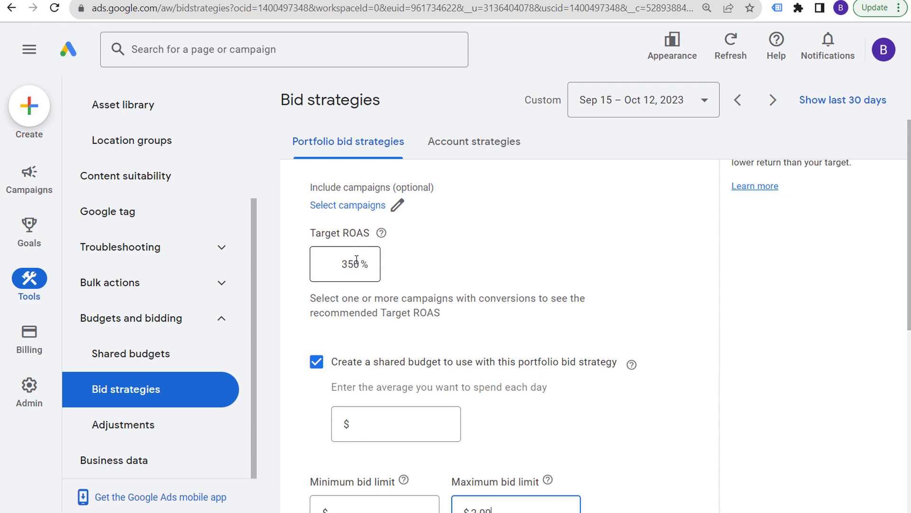
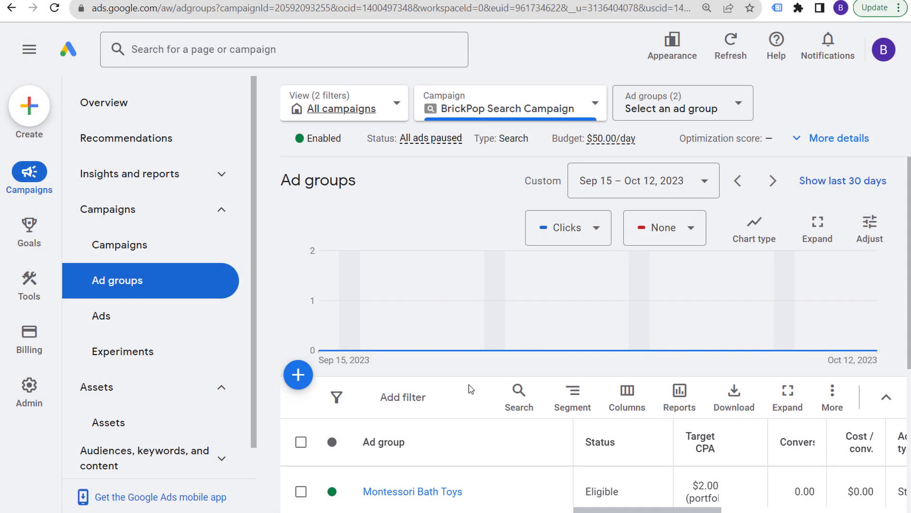
Step: Open the Montessori Bath Toys ad group and check the match type of its search keyword
{"action": "left_click", "coordinate": [404, 400]}
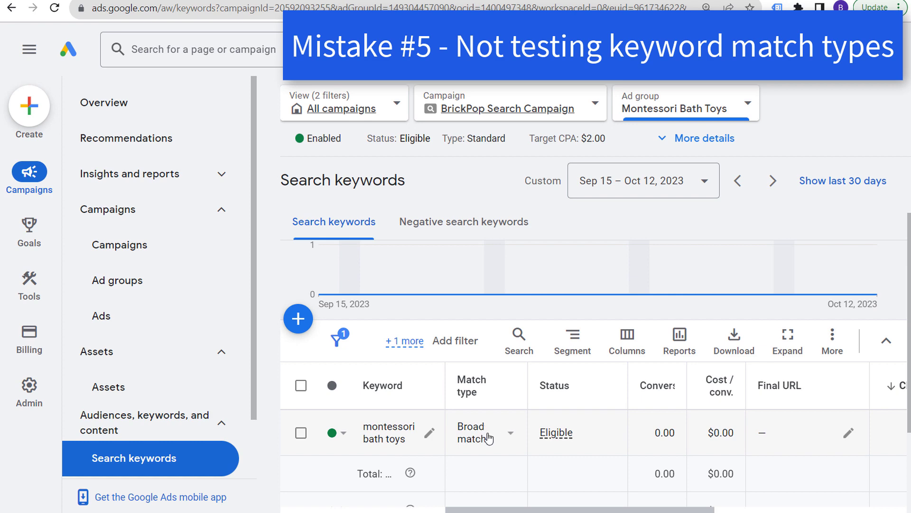
{"action": "scroll", "coordinate": [542, 465], "scroll_direction": "down", "scroll_amount": 2}
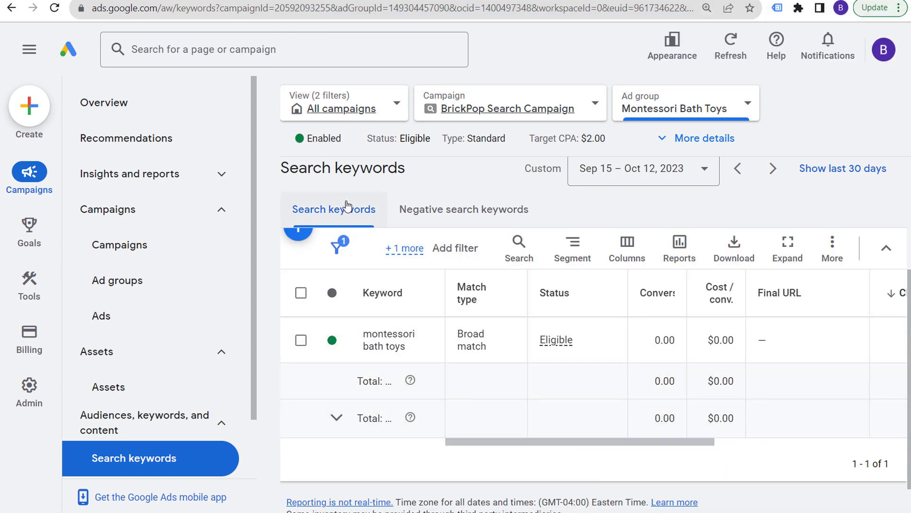
{"action": "scroll", "coordinate": [302, 240], "scroll_direction": "down", "scroll_amount": 1}
Step: Add and save the phrase match keyword "montessori bath toys" and the exact match keyword [montessori bath toys] in the ad group
{"action": "left_click", "coordinate": [298, 207]}
{"action": "left_click", "coordinate": [417, 372]}
{"action": "type", "text": "\""}
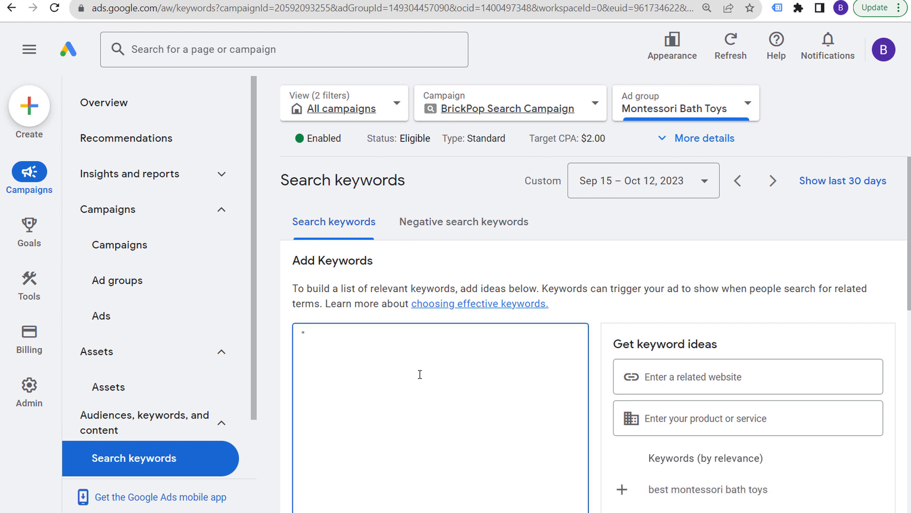
{"action": "type", "text": "montessori bath toys\""}
{"action": "key", "text": "Return"}
{"action": "type", "text": "[montessori bath toys]"}
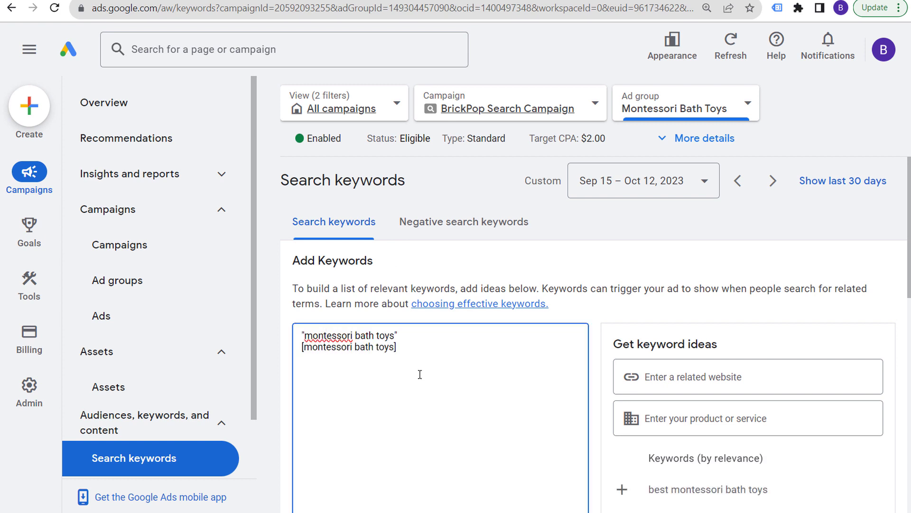
{"action": "scroll", "coordinate": [437, 354], "scroll_direction": "down", "scroll_amount": 4}
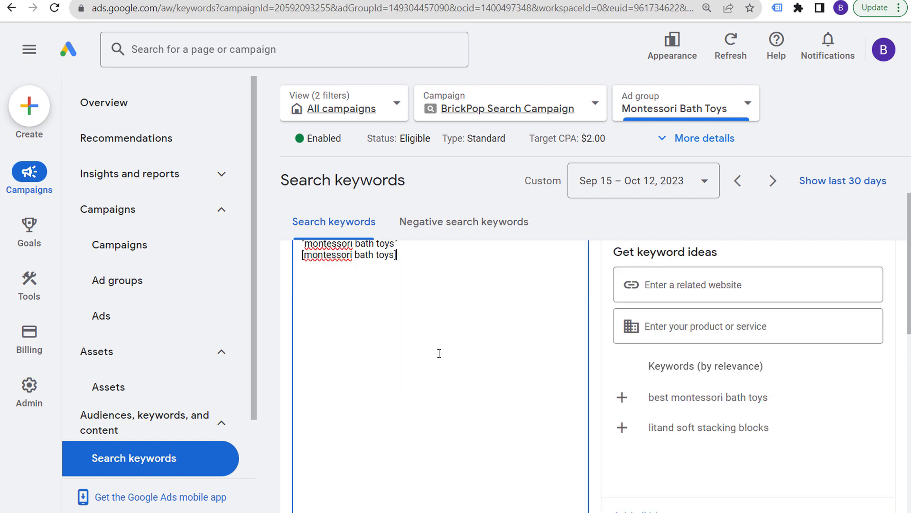
{"action": "scroll", "coordinate": [435, 366], "scroll_direction": "down", "scroll_amount": 2}
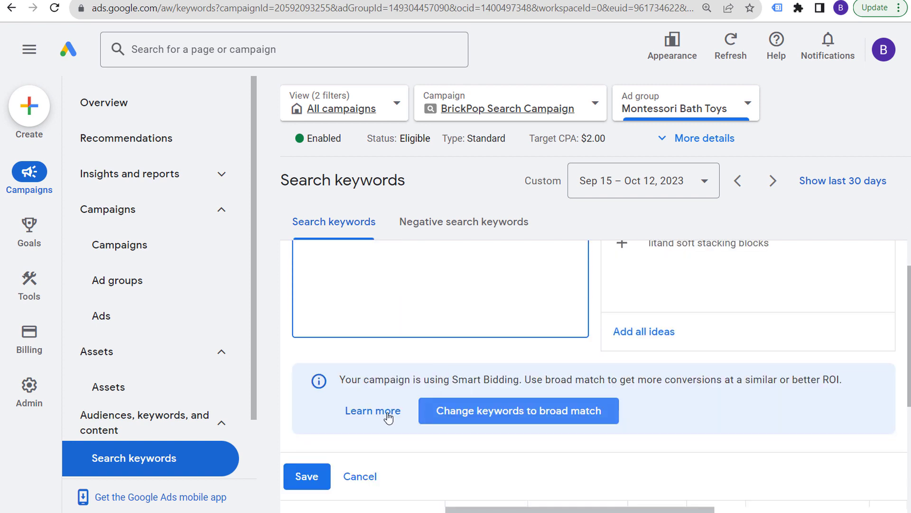
{"action": "left_click", "coordinate": [304, 476]}
Step: Pause the phrase match and exact match versions of the montessori bath toys keyword
{"action": "scroll", "coordinate": [367, 346], "scroll_direction": "up", "scroll_amount": 3}
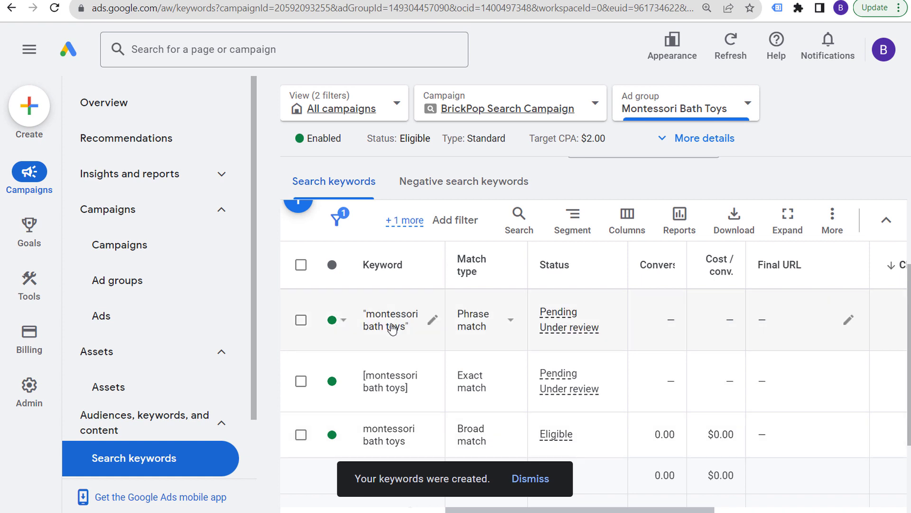
{"action": "left_click", "coordinate": [344, 322]}
{"action": "left_click", "coordinate": [355, 360]}
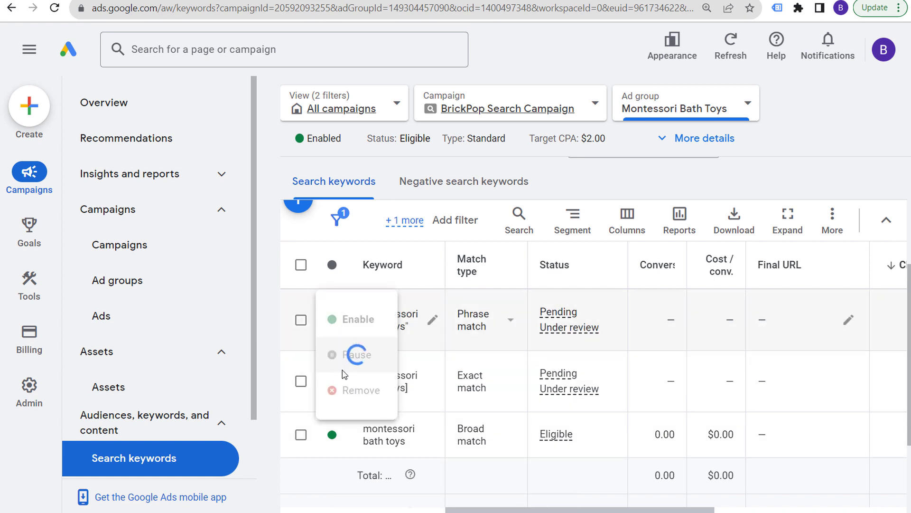
{"action": "left_click", "coordinate": [325, 384]}
{"action": "left_click", "coordinate": [350, 415]}
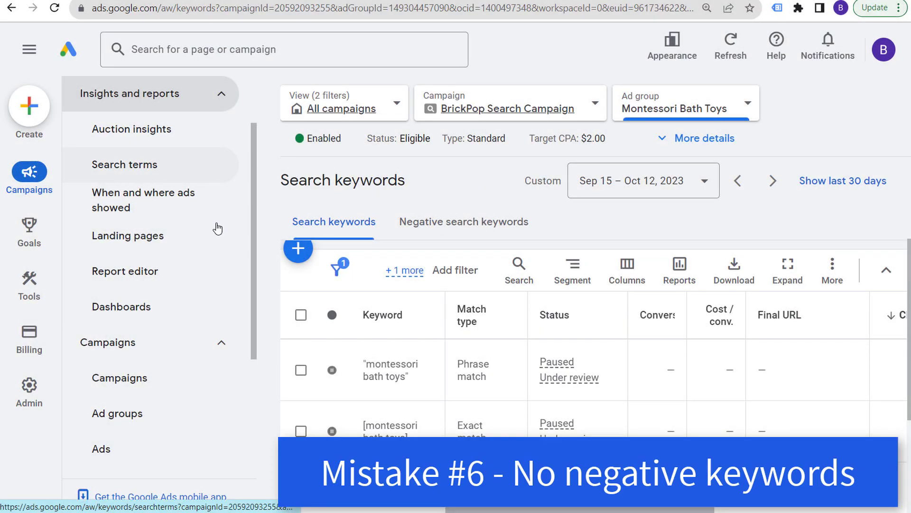
Step: Open the search terms report for the Montessori Bath Toys ad group
{"action": "left_click", "coordinate": [143, 167]}
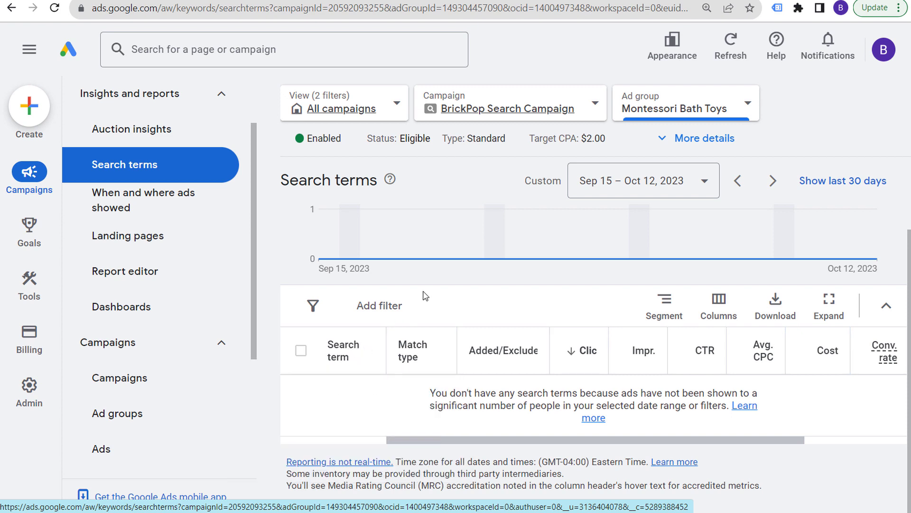
Step: Open the negative search keywords of the Montessori Bath Toys ad group and start adding negative keywords
{"action": "mouse_move", "coordinate": [338, 353]}
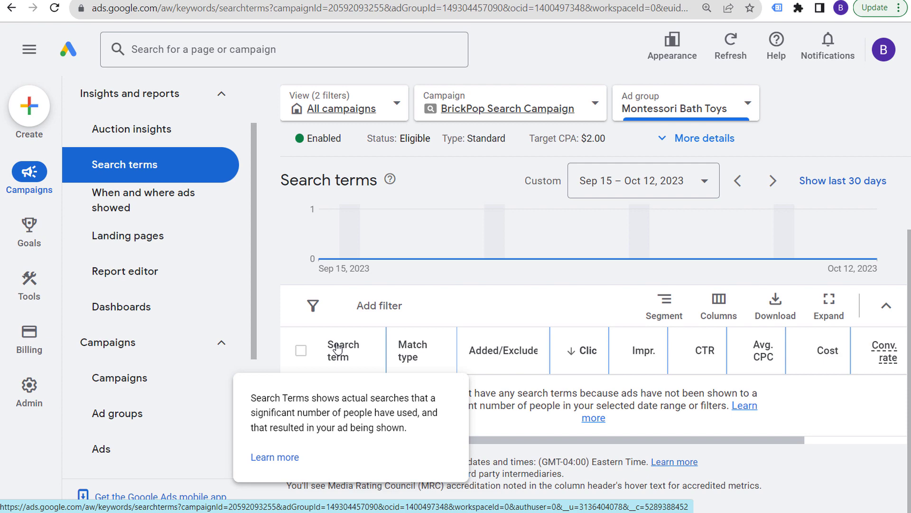
{"action": "scroll", "coordinate": [163, 358], "scroll_direction": "down", "scroll_amount": 3}
{"action": "scroll", "coordinate": [158, 364], "scroll_direction": "down", "scroll_amount": 2}
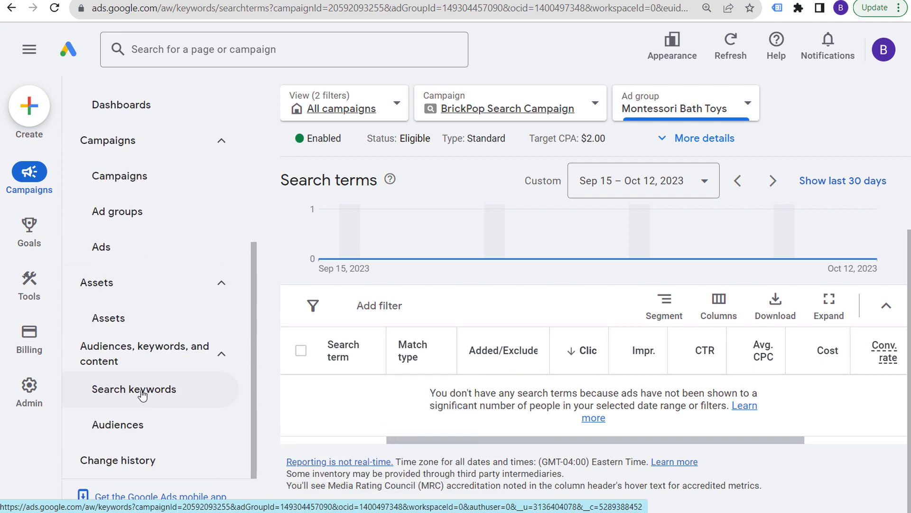
{"action": "left_click", "coordinate": [150, 392]}
{"action": "scroll", "coordinate": [390, 416], "scroll_direction": "down", "scroll_amount": 4}
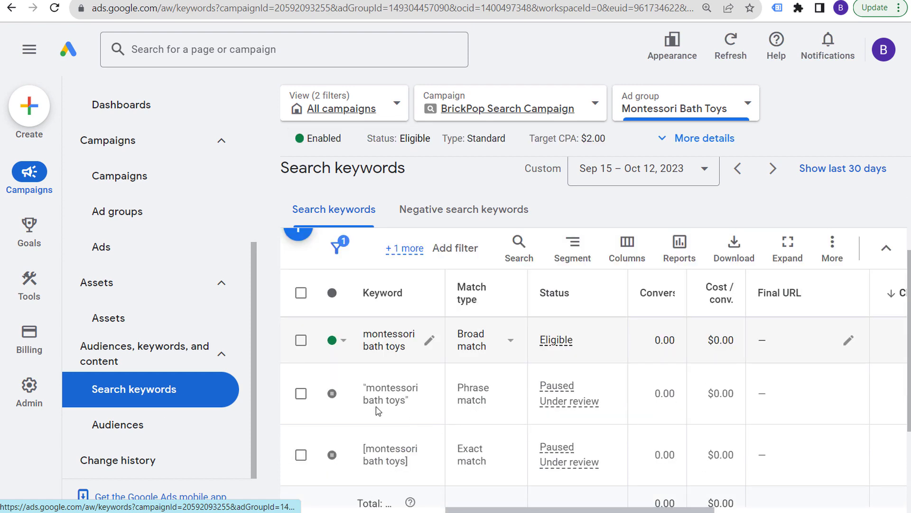
{"action": "left_click", "coordinate": [474, 210]}
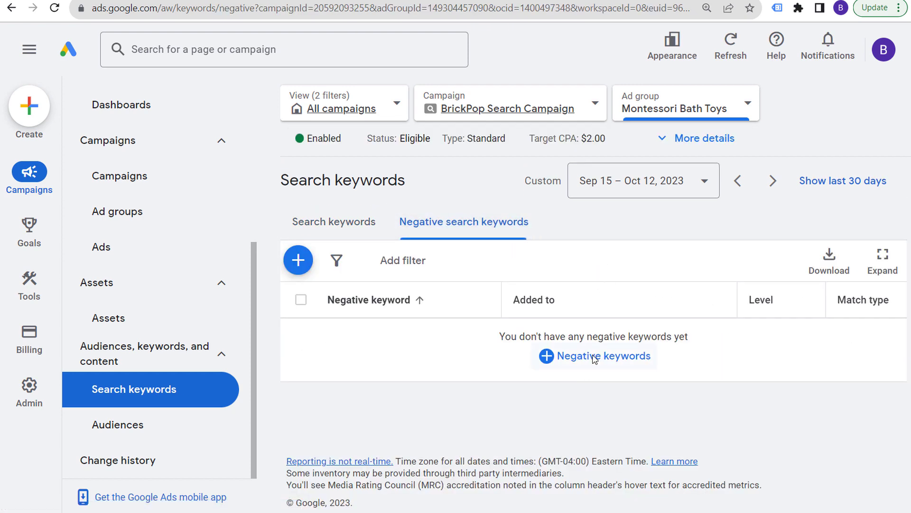
{"action": "left_click", "coordinate": [570, 360]}
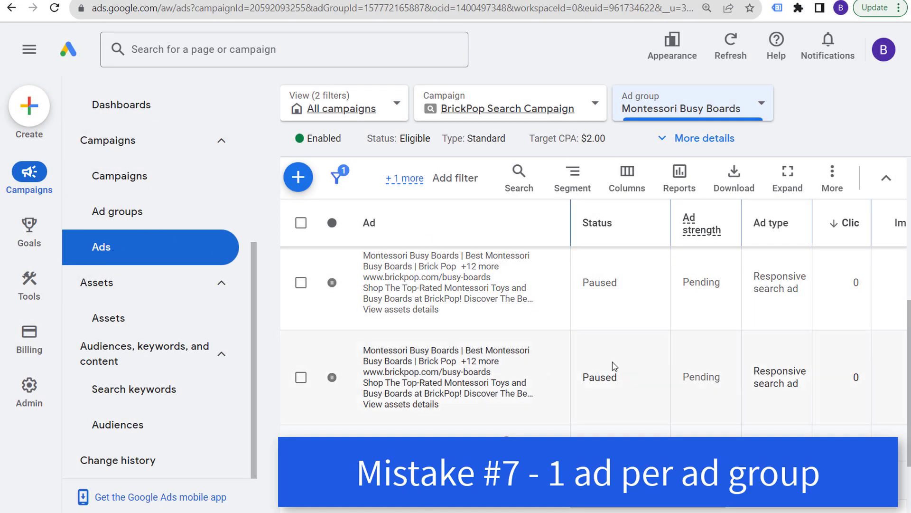
Step: Compare the two paused responsive search ads in the Montessori Busy Boards ad group and open their landing pages in separate browser tabs
{"action": "scroll", "coordinate": [617, 364], "scroll_direction": "up", "scroll_amount": 2}
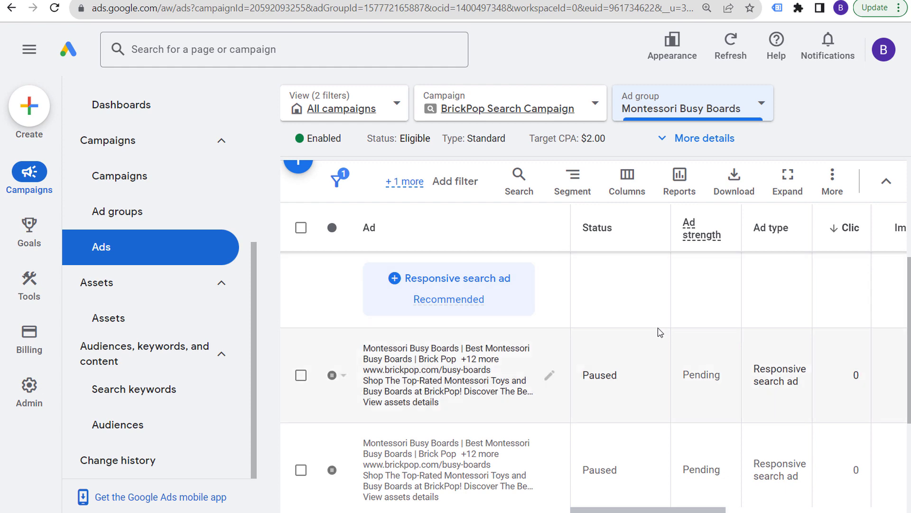
{"action": "scroll", "coordinate": [517, 312], "scroll_direction": "down", "scroll_amount": 2}
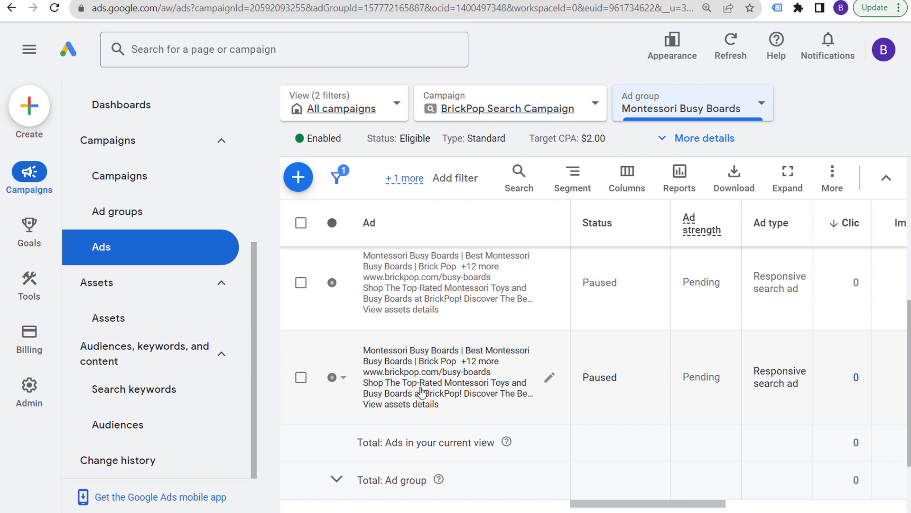
{"action": "scroll", "coordinate": [422, 394], "scroll_direction": "up", "scroll_amount": 2}
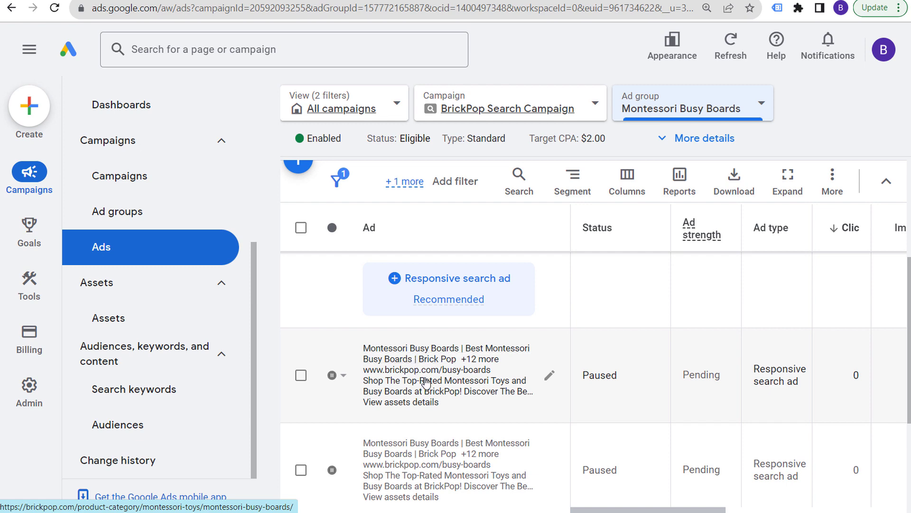
{"action": "scroll", "coordinate": [421, 366], "scroll_direction": "down", "scroll_amount": 2}
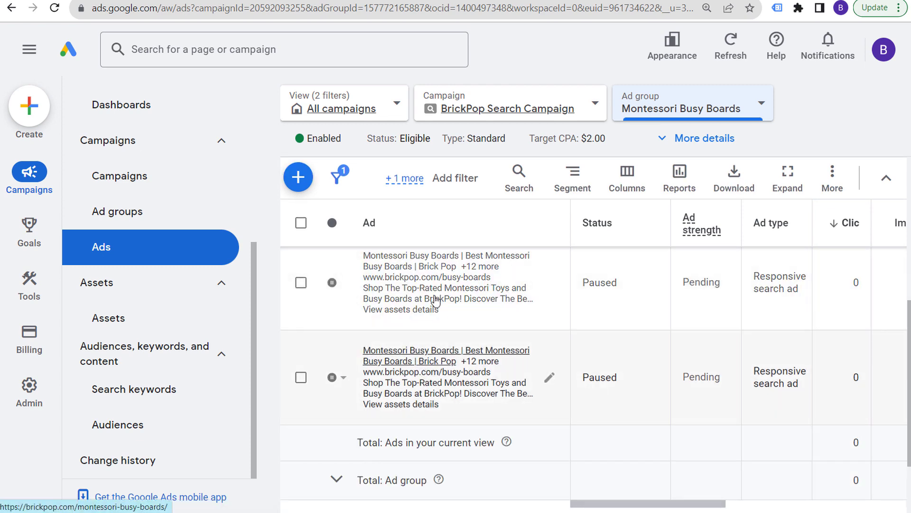
{"action": "right_click", "coordinate": [450, 267]}
{"action": "key", "text": "Escape"}
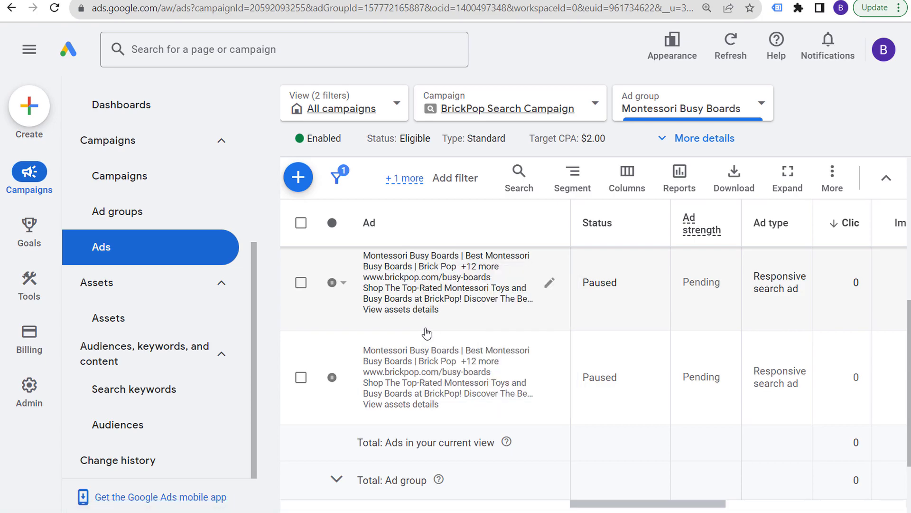
{"action": "right_click", "coordinate": [422, 351]}
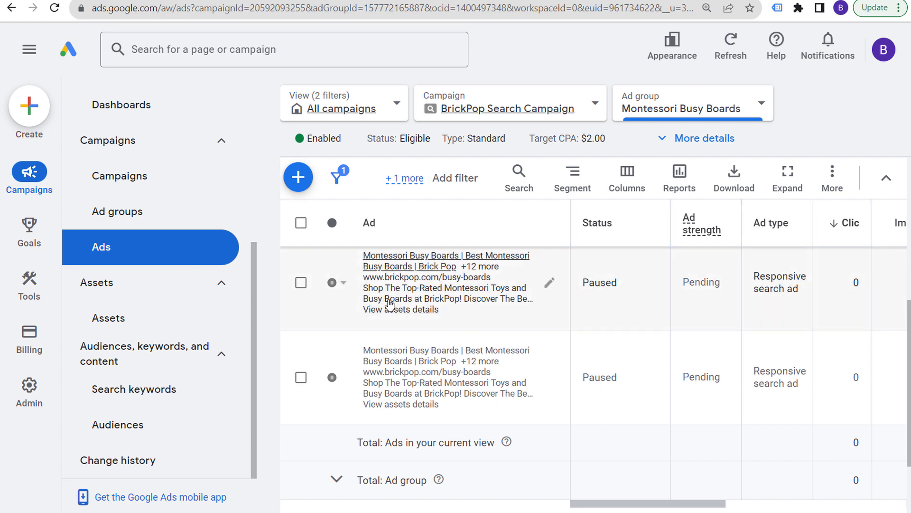
Step: Copy the first paused responsive search ad in the Montessori Busy Boards ad group
{"action": "left_click", "coordinate": [301, 282]}
{"action": "left_click", "coordinate": [378, 177]}
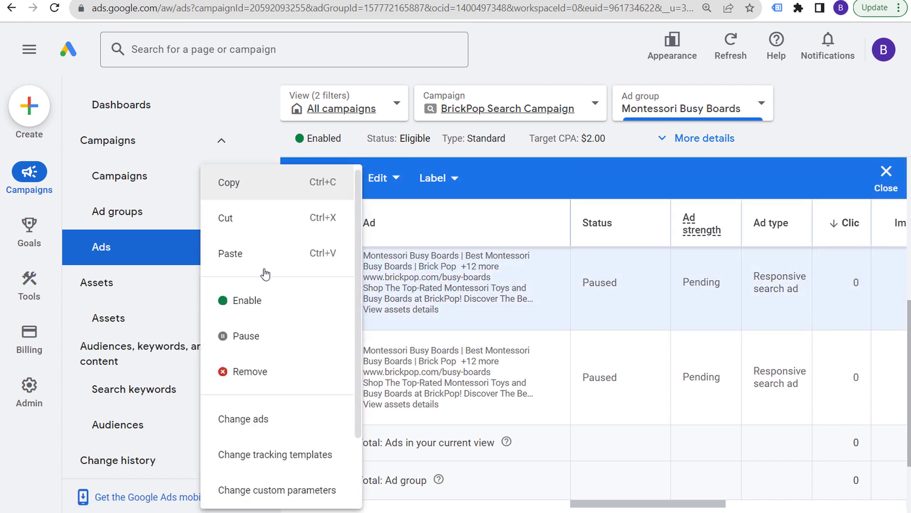
{"action": "left_click", "coordinate": [256, 188]}
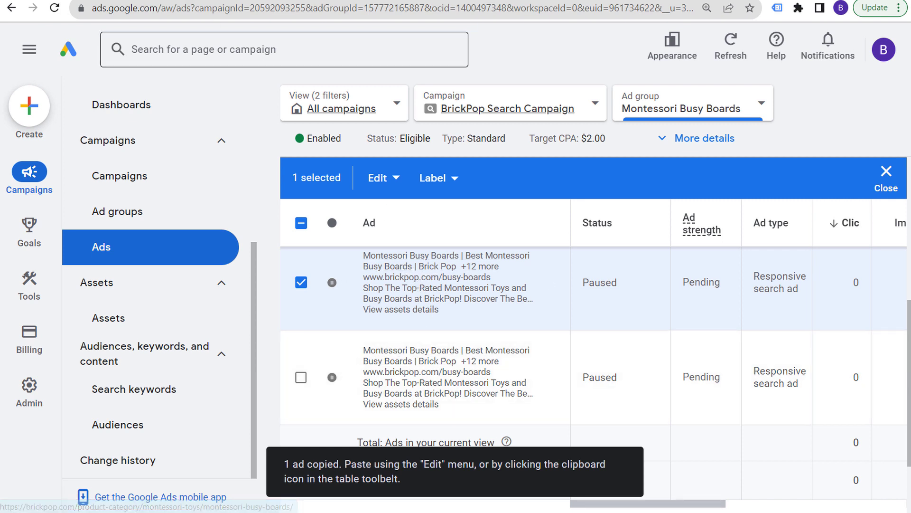
Step: Switch to the brickpop.com product category page for Montessori busy boards and examine its product listings
{"action": "left_click", "coordinate": [157, 0]}
{"action": "scroll", "coordinate": [475, 286], "scroll_direction": "down", "scroll_amount": 10}
{"action": "scroll", "coordinate": [474, 295], "scroll_direction": "up", "scroll_amount": 3}
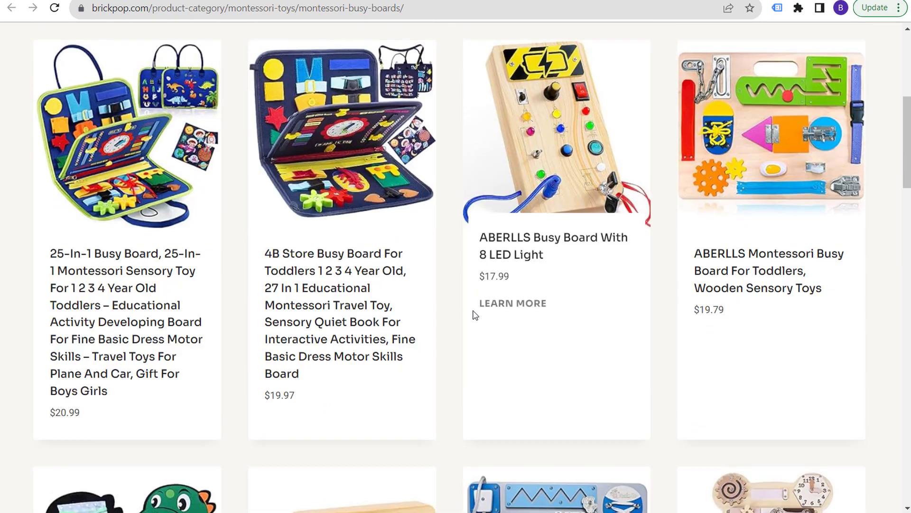
{"action": "scroll", "coordinate": [474, 326], "scroll_direction": "up", "scroll_amount": 7}
Step: Examine the landing page article "18 Best Montessori Busy Boards 2023" and its product entries, and return to the ads list in Google Ads
{"action": "key", "text": "alt+Left"}
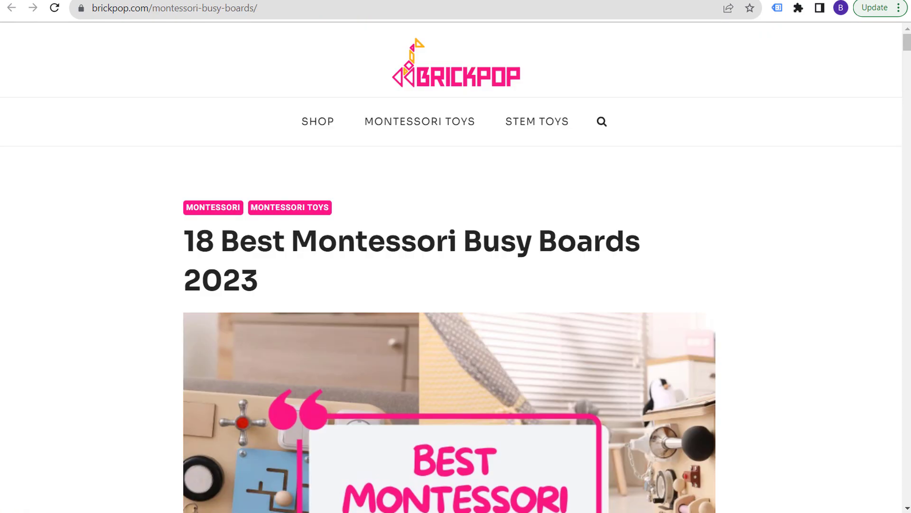
{"action": "left_click_drag", "start_coordinate": [248, 235], "coordinate": [462, 232]}
{"action": "left_click", "coordinate": [413, 253]}
{"action": "scroll", "coordinate": [769, 290], "scroll_direction": "down", "scroll_amount": 15}
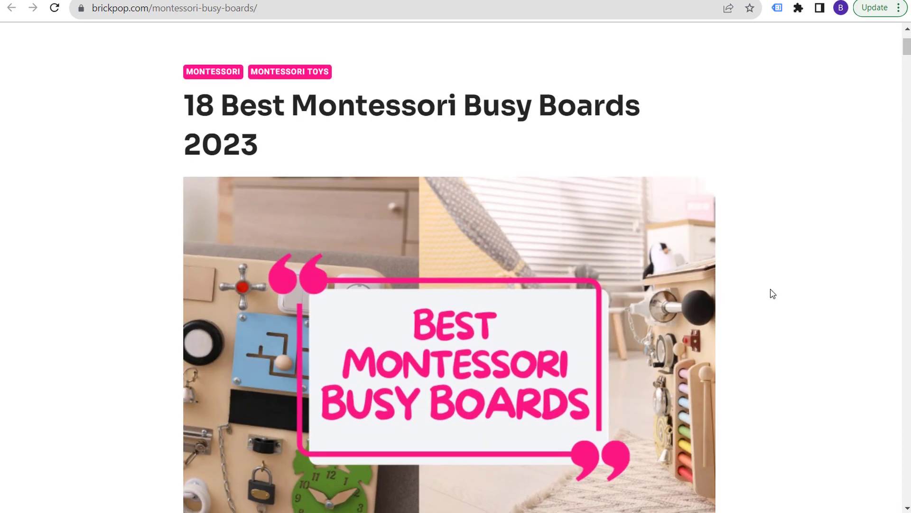
{"action": "scroll", "coordinate": [766, 282], "scroll_direction": "down", "scroll_amount": 20}
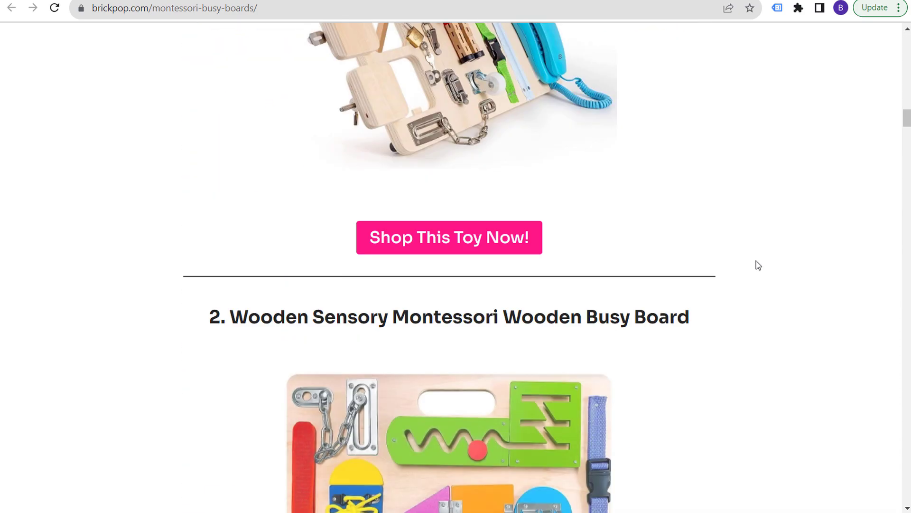
{"action": "scroll", "coordinate": [765, 263], "scroll_direction": "down", "scroll_amount": 20}
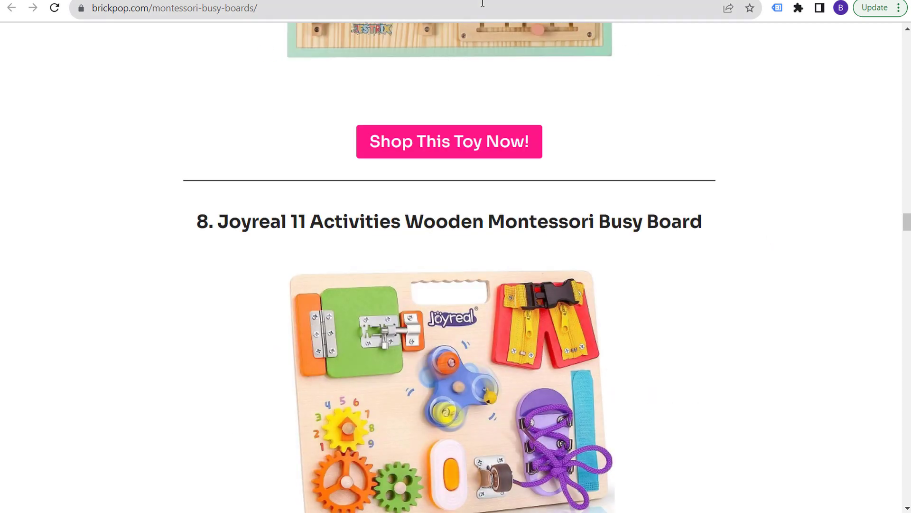
{"action": "left_click", "coordinate": [12, 7]}
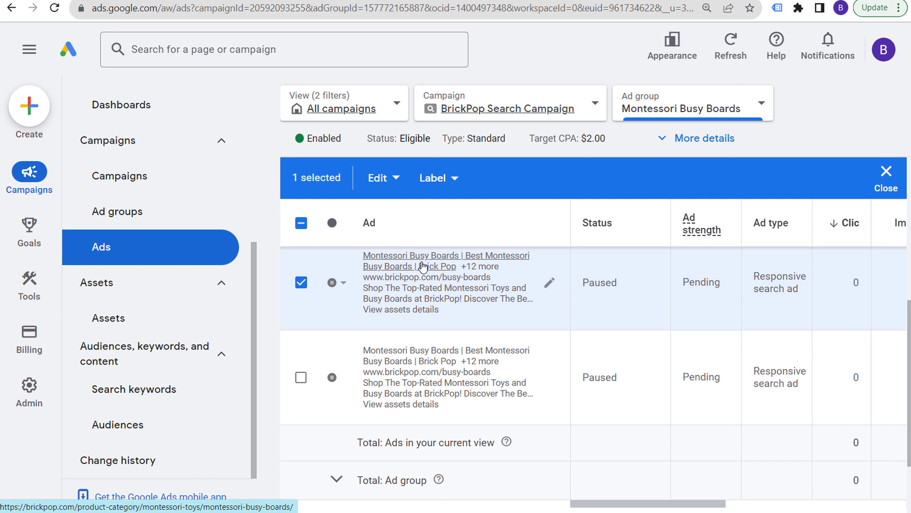
{"action": "scroll", "coordinate": [423, 267], "scroll_direction": "up", "scroll_amount": 2}
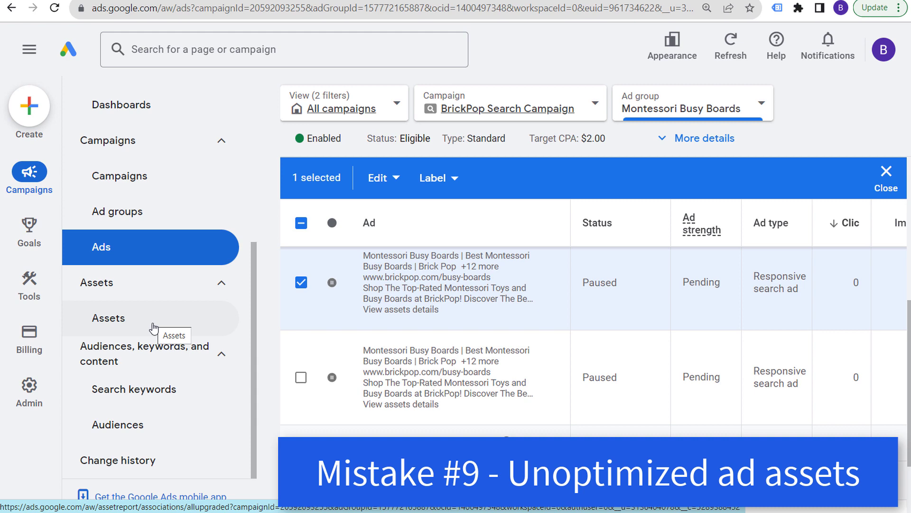
Step: Open the assets of the Montessori Busy Boards ad group and review the entries and the level each is added to
{"action": "left_click", "coordinate": [154, 327]}
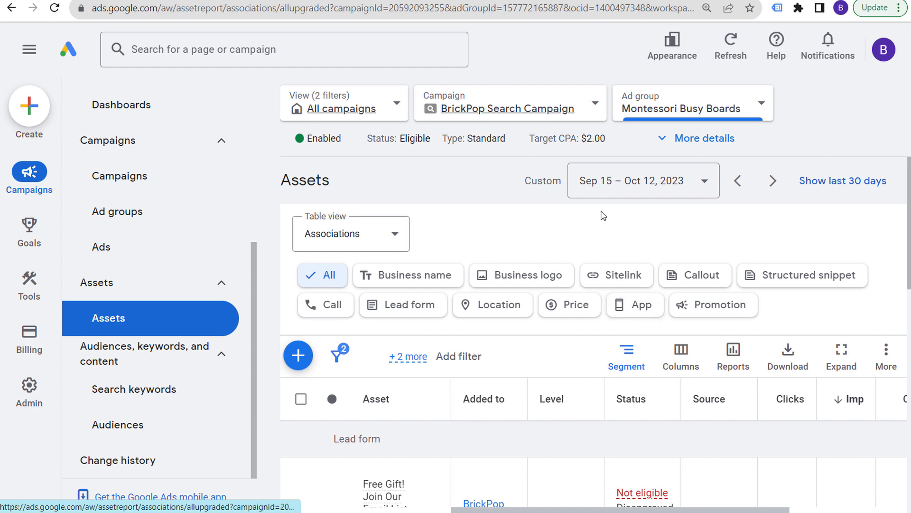
{"action": "scroll", "coordinate": [579, 375], "scroll_direction": "down", "scroll_amount": 10}
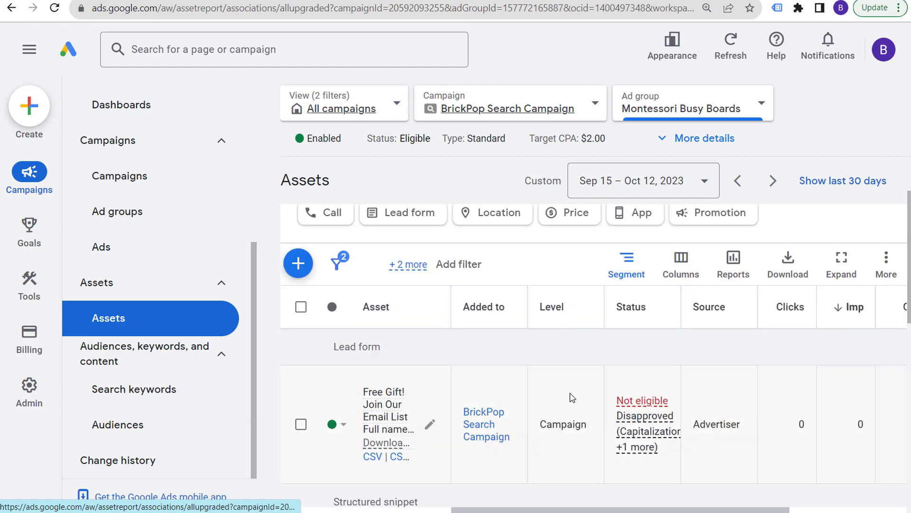
{"action": "scroll", "coordinate": [585, 384], "scroll_direction": "down", "scroll_amount": 10}
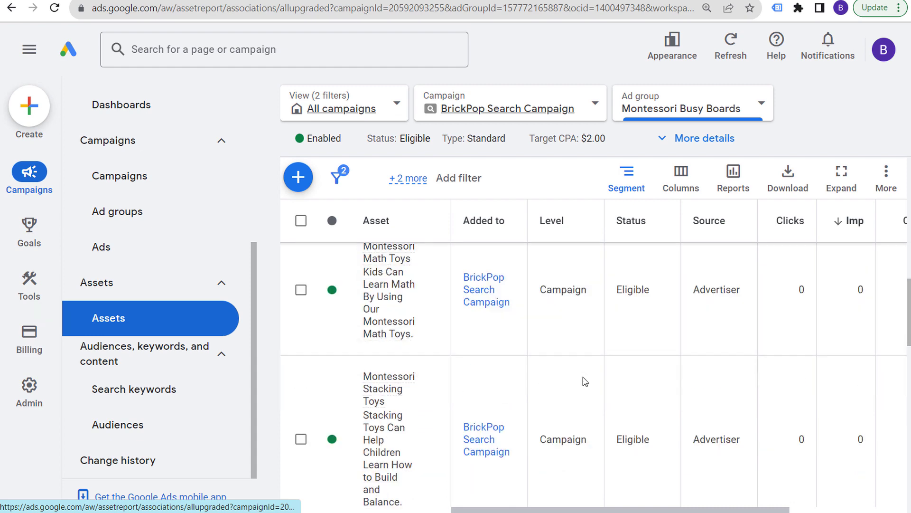
{"action": "scroll", "coordinate": [592, 381], "scroll_direction": "up", "scroll_amount": 2}
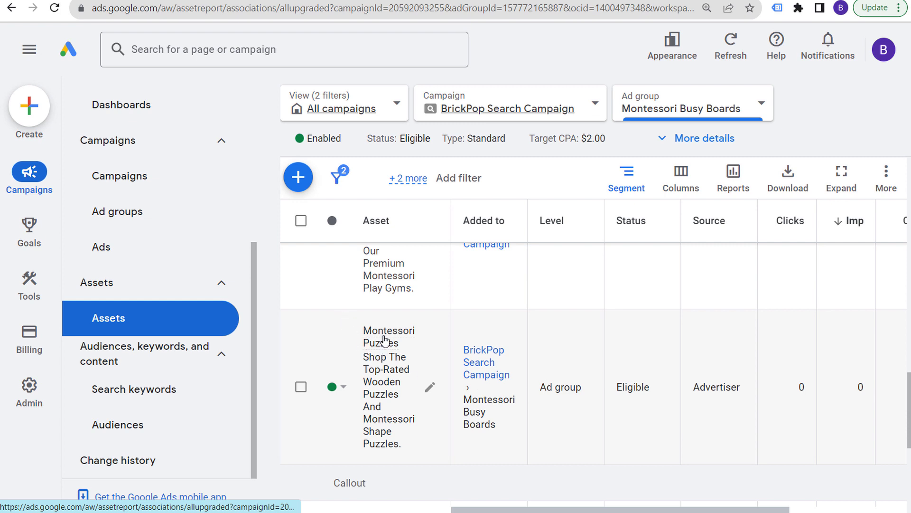
{"action": "mouse_move", "coordinate": [397, 331]}
{"action": "scroll", "coordinate": [642, 377], "scroll_direction": "down", "scroll_amount": 5}
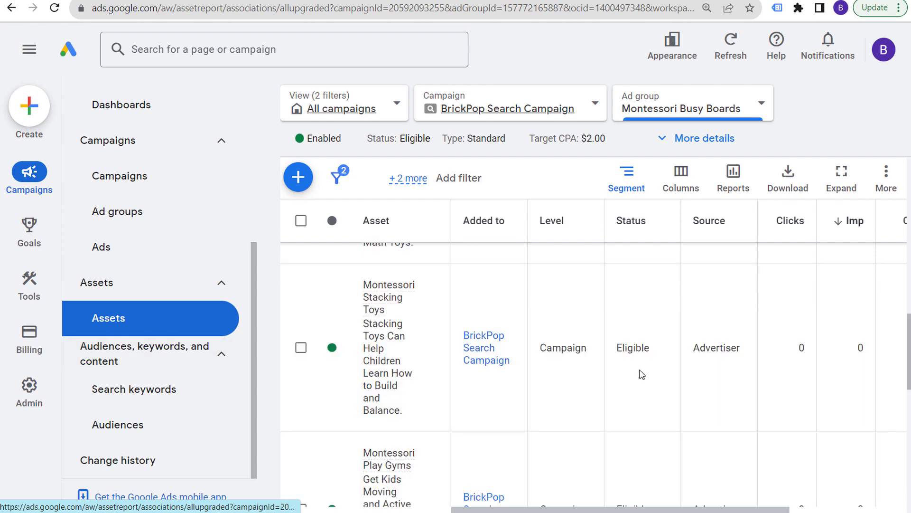
{"action": "scroll", "coordinate": [567, 396], "scroll_direction": "up", "scroll_amount": 8}
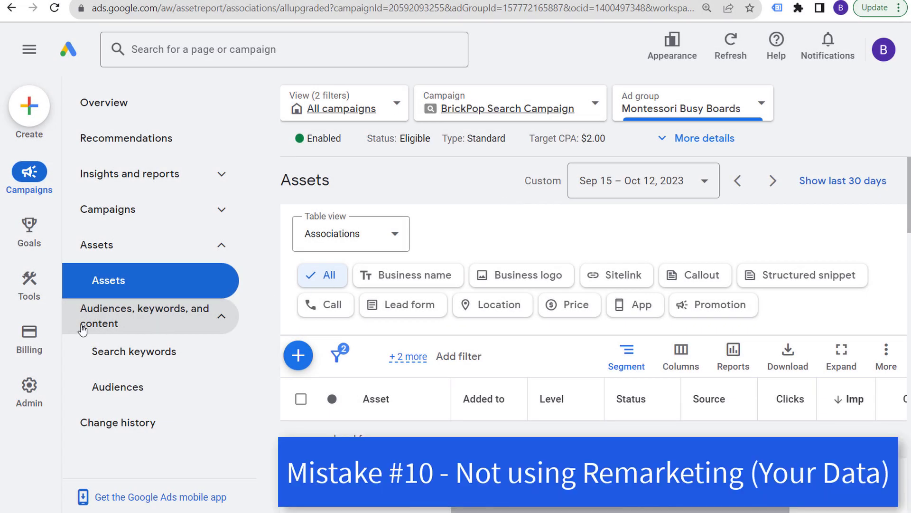
Step: Check the ad group's audiences, open Audience manager and exit the unified audience reporting guide
{"action": "left_click", "coordinate": [137, 396]}
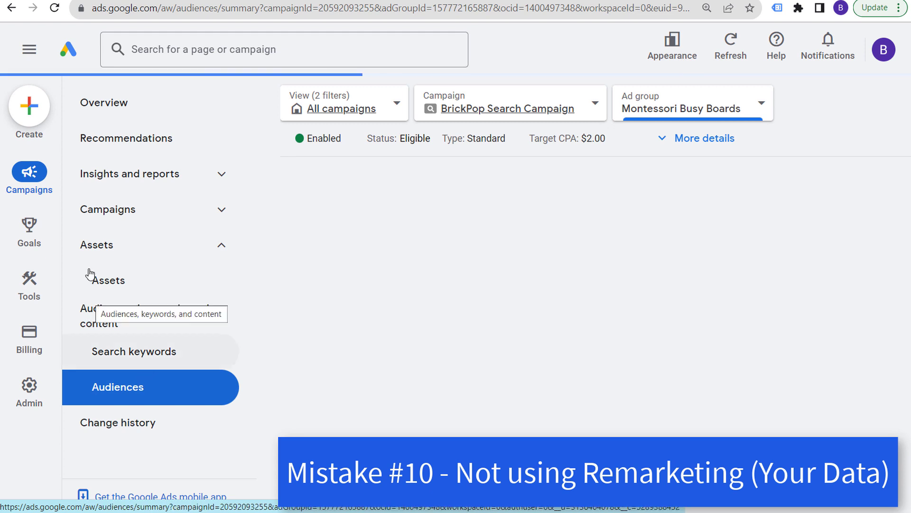
{"action": "mouse_move", "coordinate": [30, 288]}
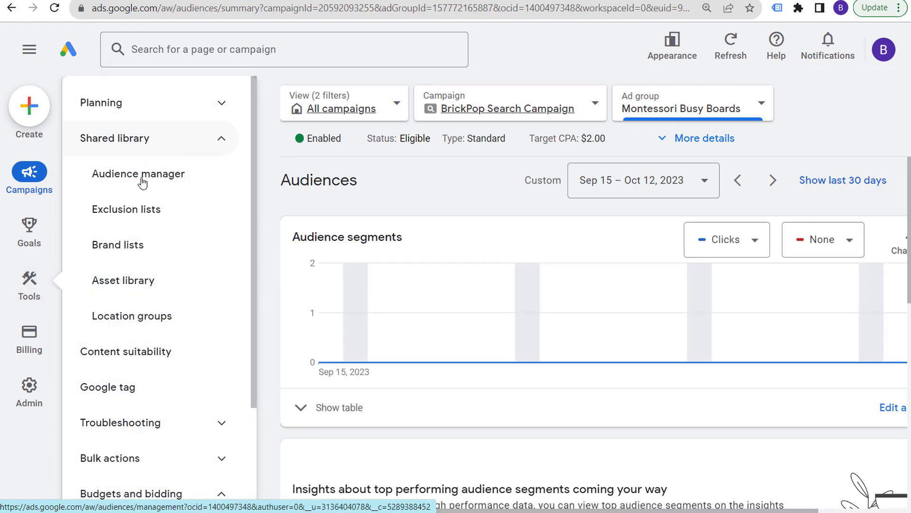
{"action": "left_click", "coordinate": [142, 180]}
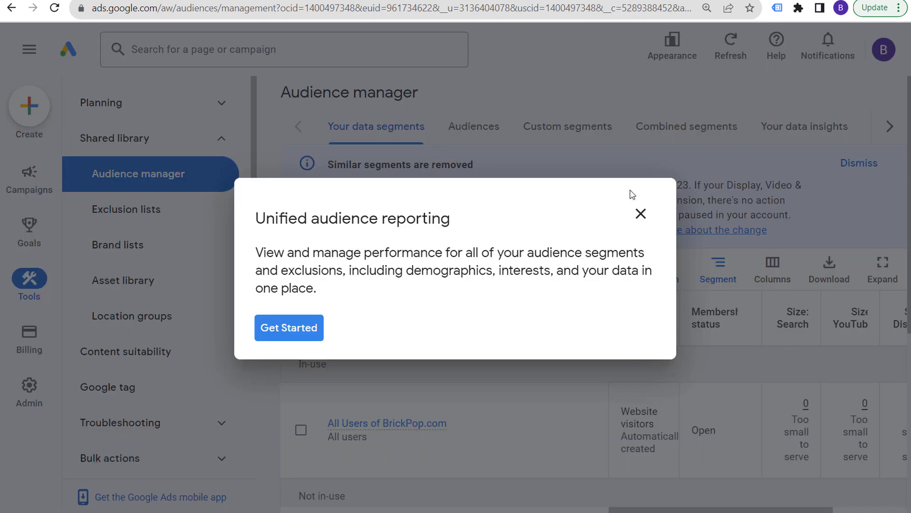
{"action": "left_click", "coordinate": [641, 213]}
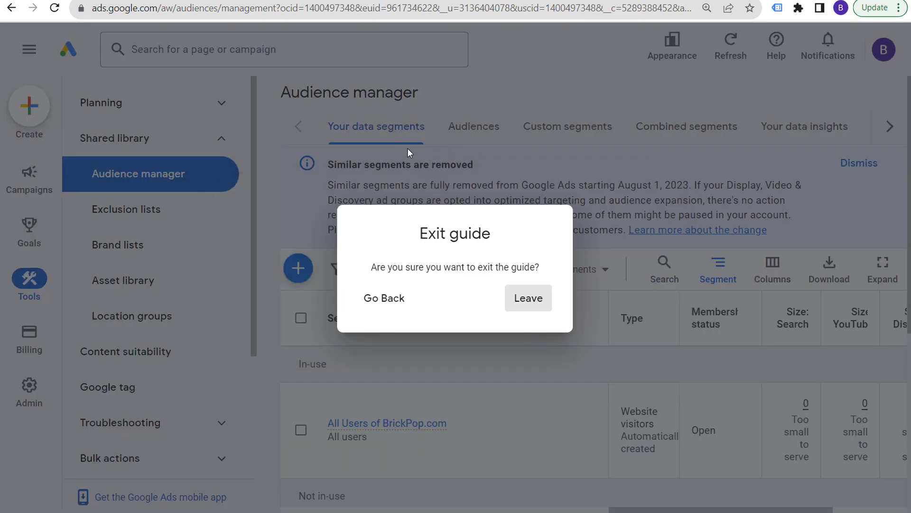
{"action": "left_click", "coordinate": [529, 298]}
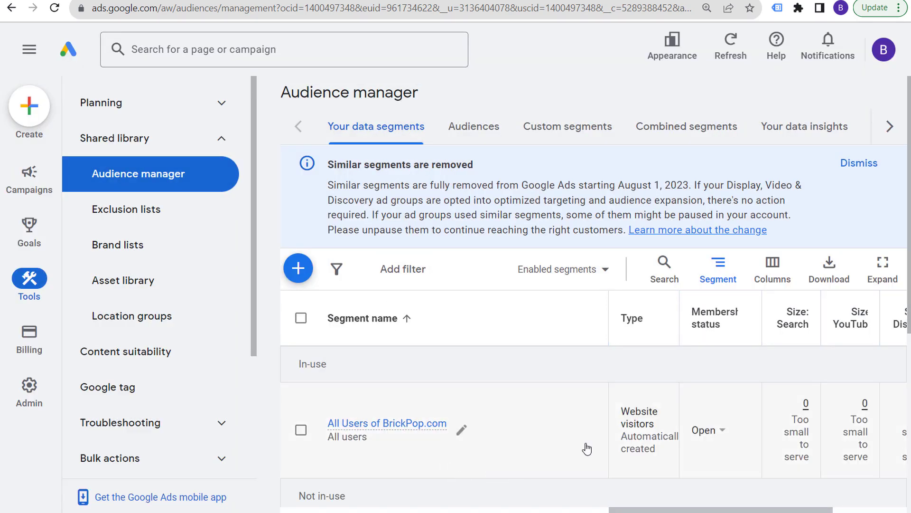
Step: Review the existing data segments and the segment types offered for a new one, such as website visitors and lead form segment
{"action": "scroll", "coordinate": [346, 371], "scroll_direction": "down", "scroll_amount": 2}
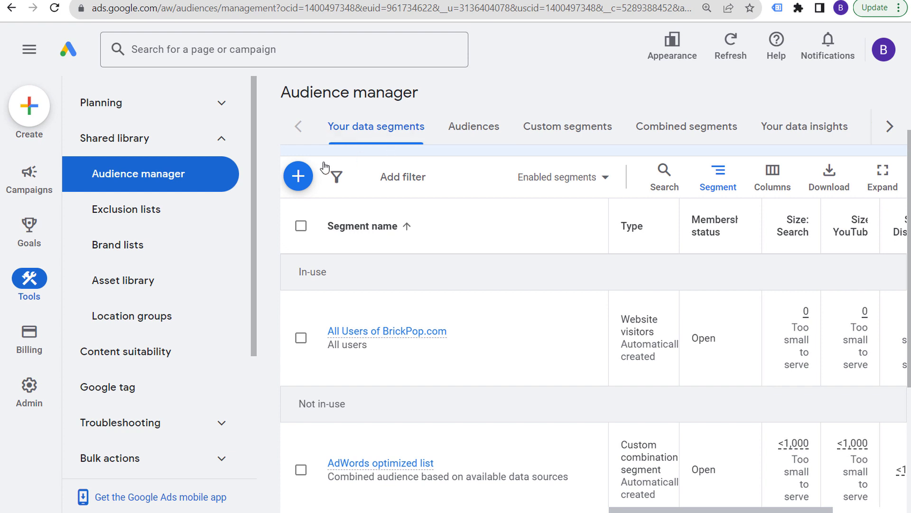
{"action": "left_click", "coordinate": [303, 170]}
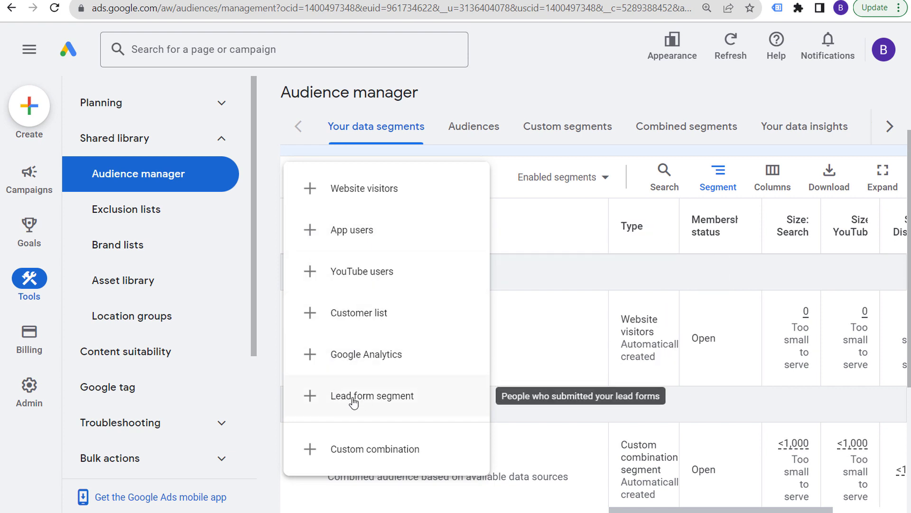
{"action": "left_click", "coordinate": [518, 78]}
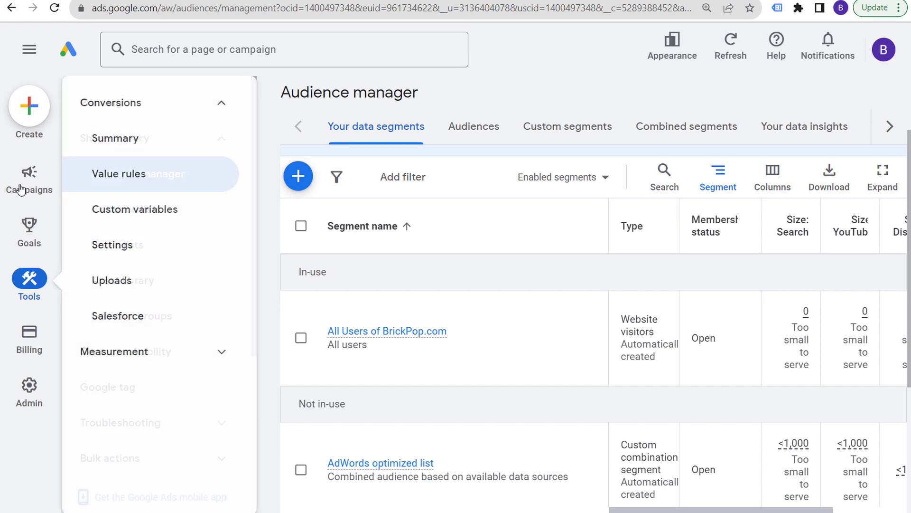
Step: Return to the campaigns list and open BrickPop Search Campaign
{"action": "left_click", "coordinate": [130, 209]}
{"action": "left_click", "coordinate": [156, 243]}
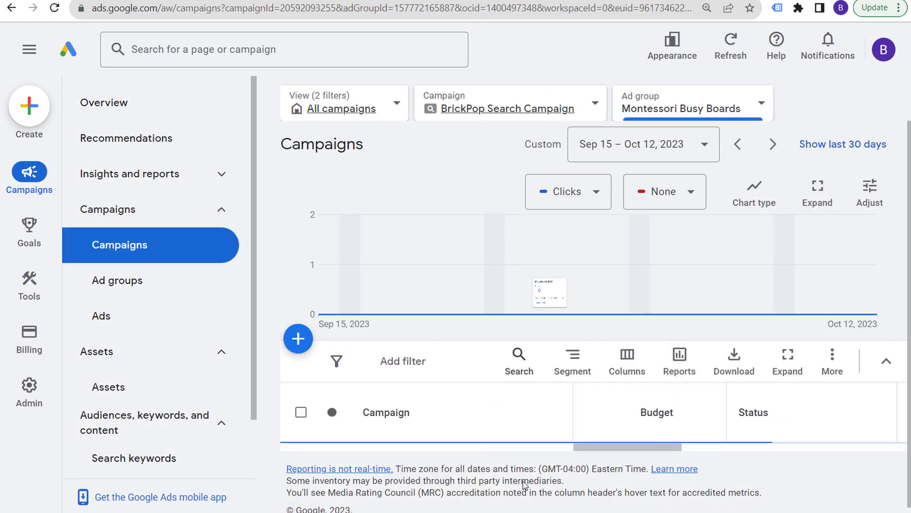
{"action": "scroll", "coordinate": [474, 437], "scroll_direction": "down", "scroll_amount": 3}
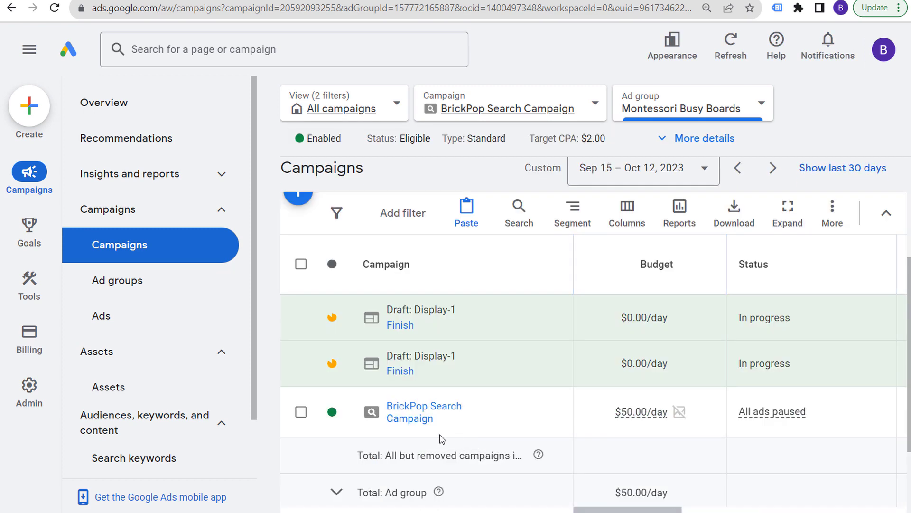
{"action": "left_click", "coordinate": [423, 418]}
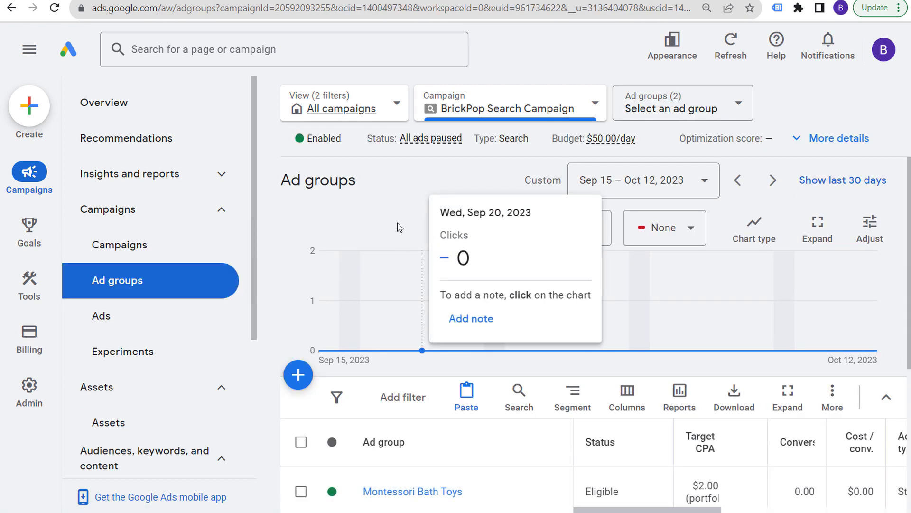